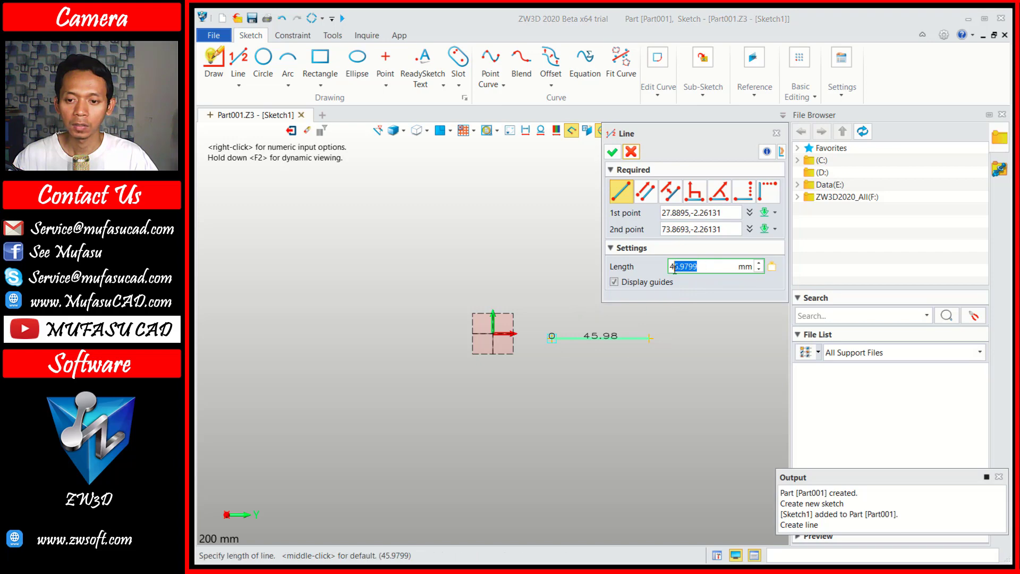
Step: Set the horizontal line's length to 20 mm and draw a 20 mm vertical line upward from its right endpoint
text(20)
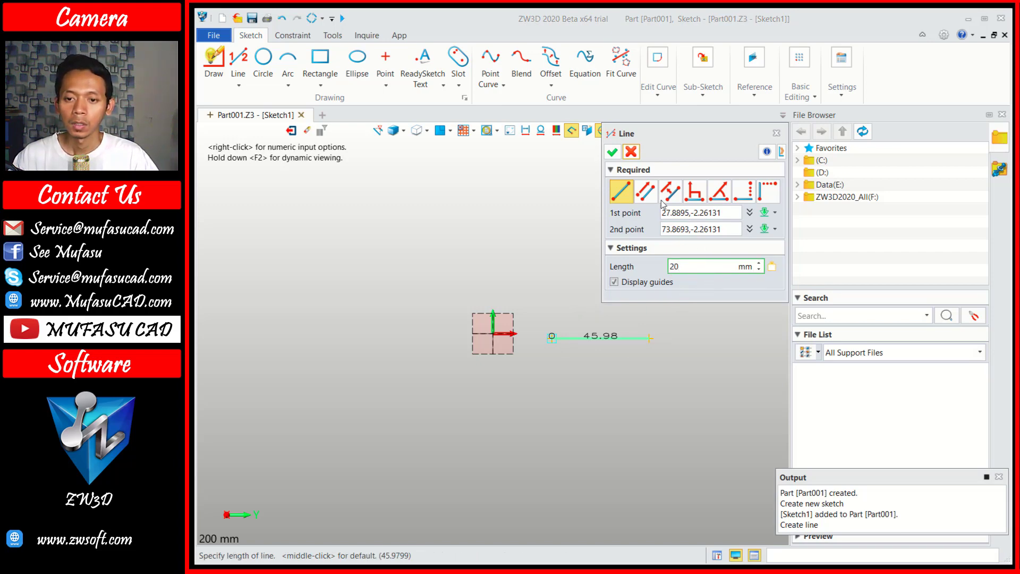
click(612, 152)
scroll(603, 332, up, 3)
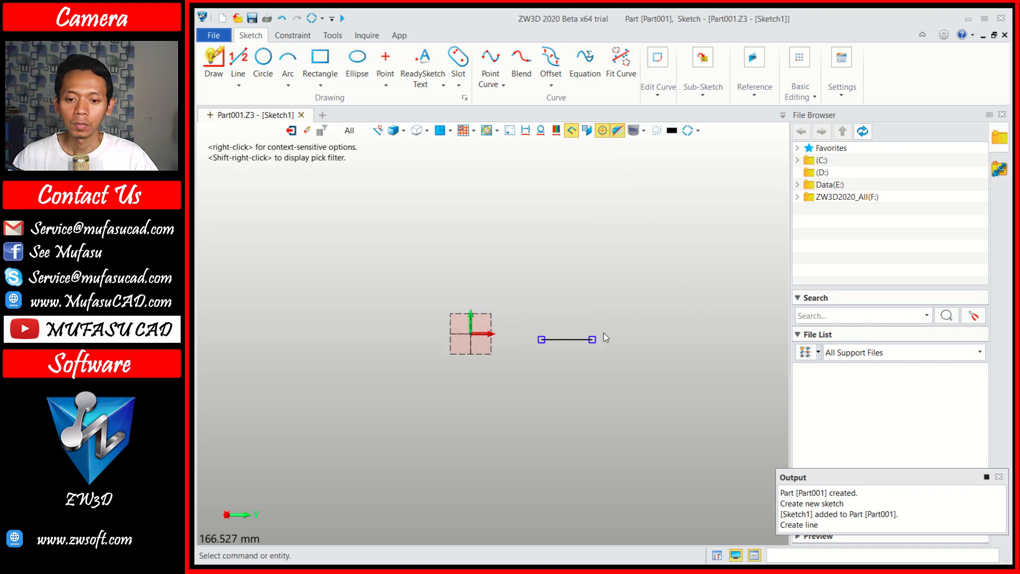
click(238, 63)
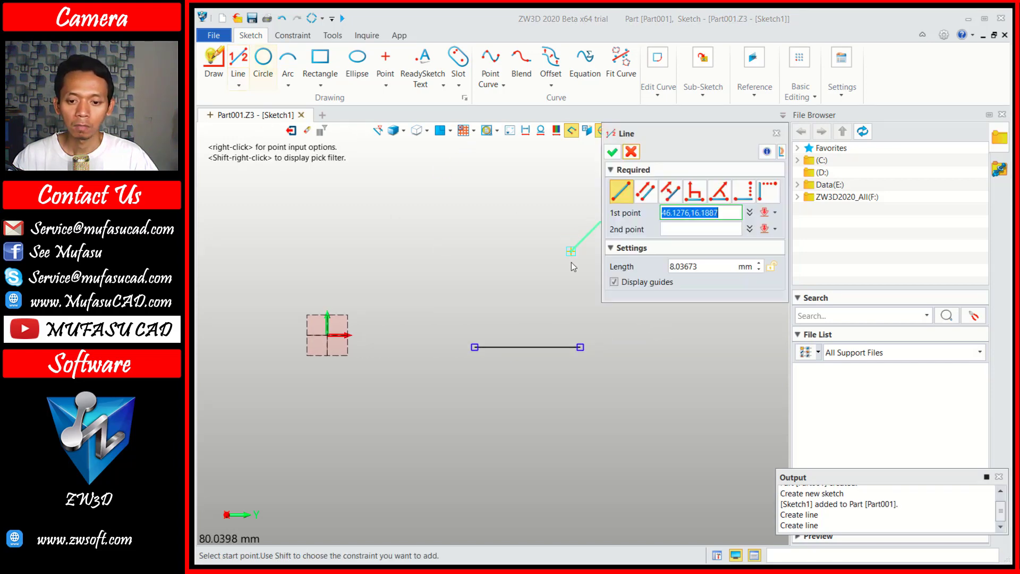
click(583, 347)
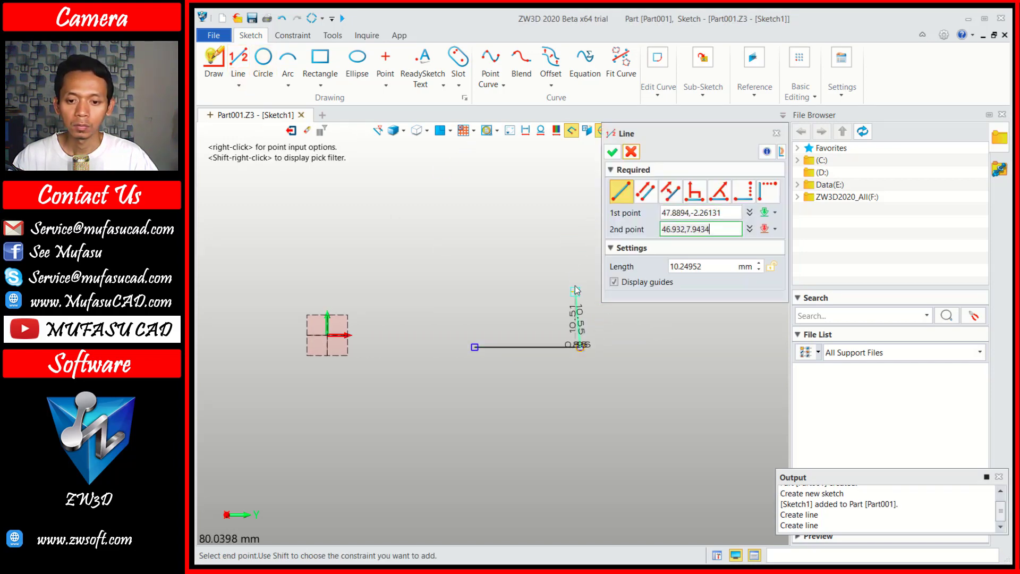
click(581, 248)
drag(717, 267, 652, 266)
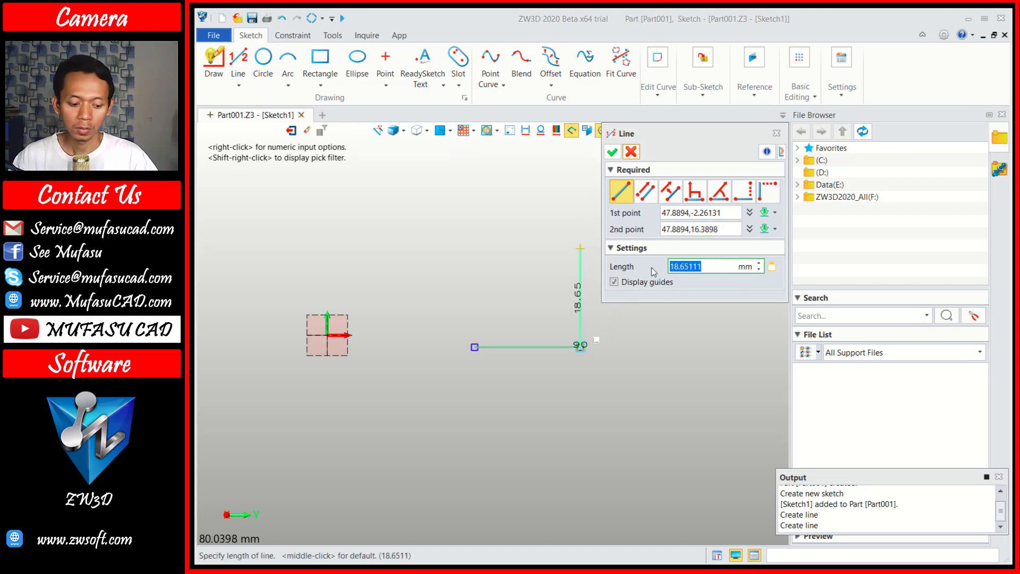
text(20)
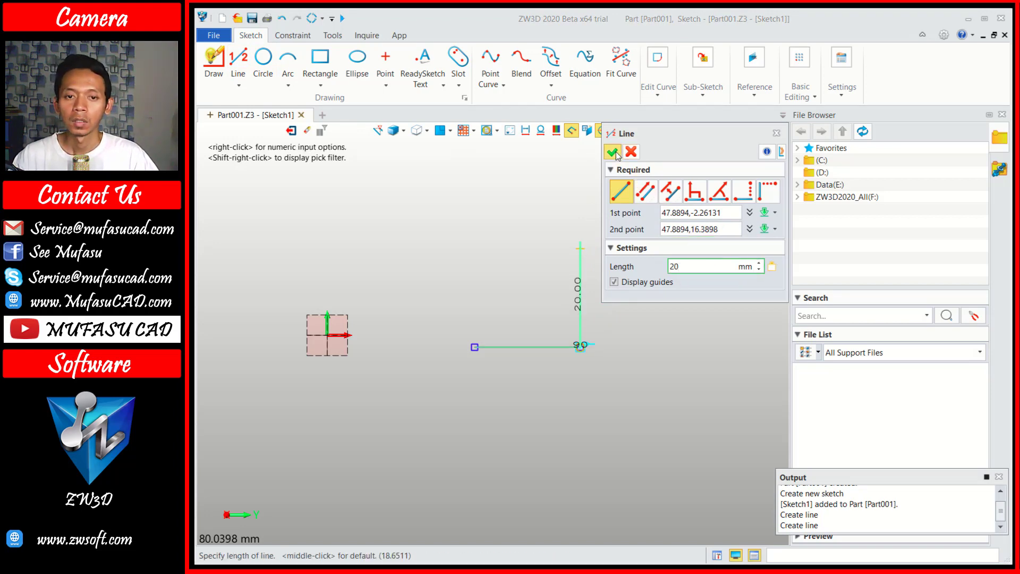
click(612, 152)
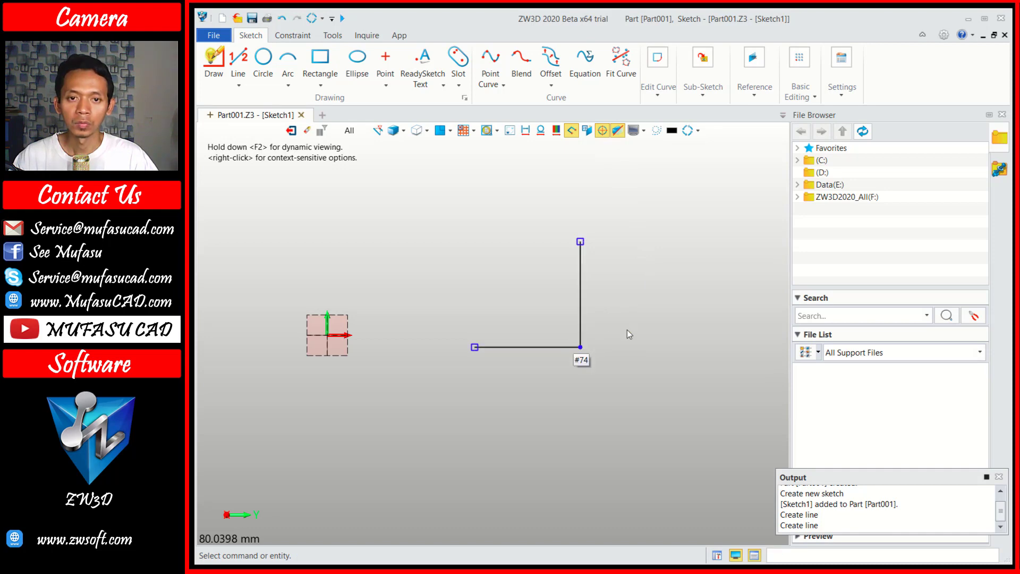
Step: Fillet the corner between the vertical and horizontal lines with a 10 mm radius, trimming both, and exit the sketch
click(656, 83)
click(656, 119)
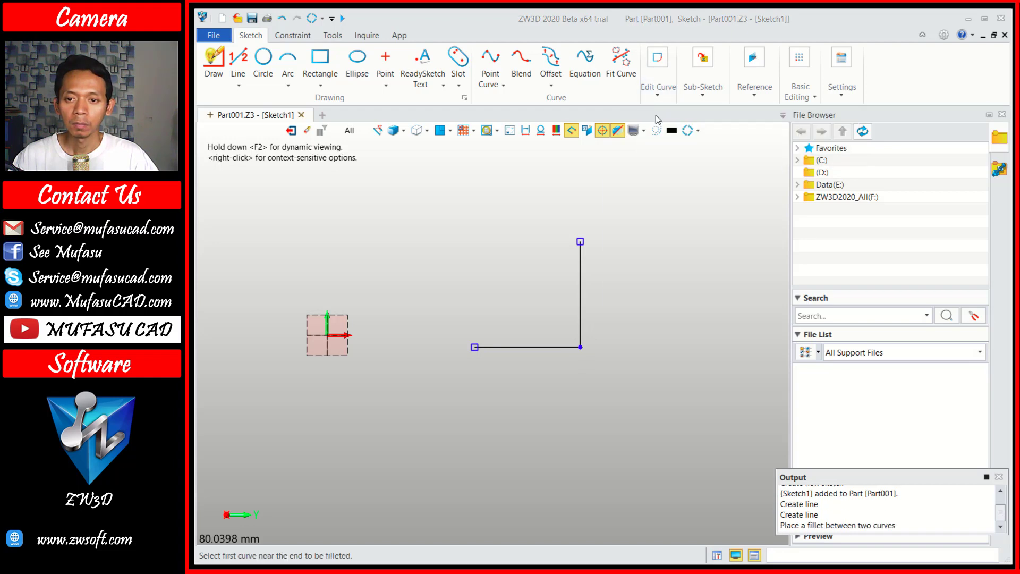
click(584, 319)
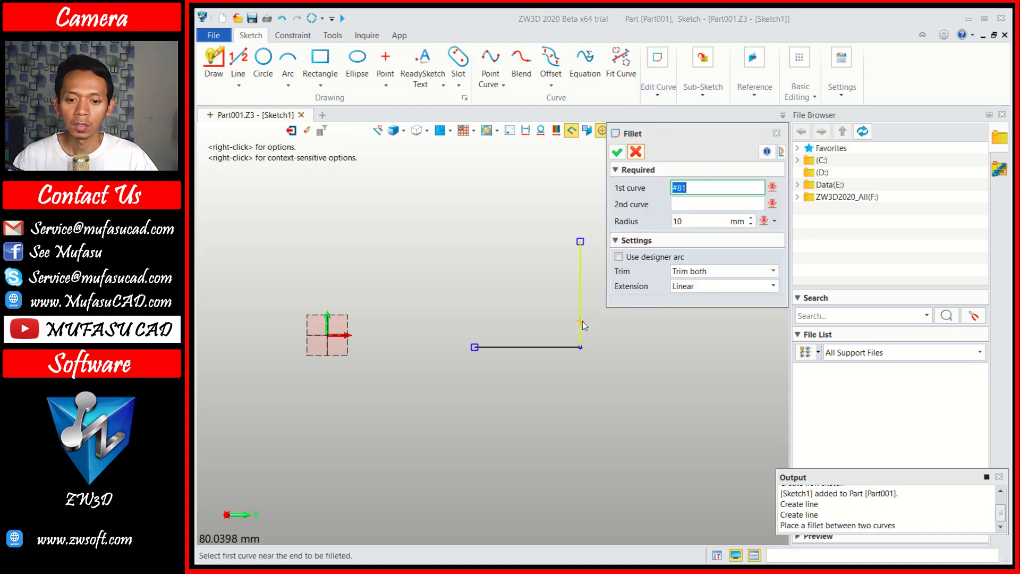
click(564, 347)
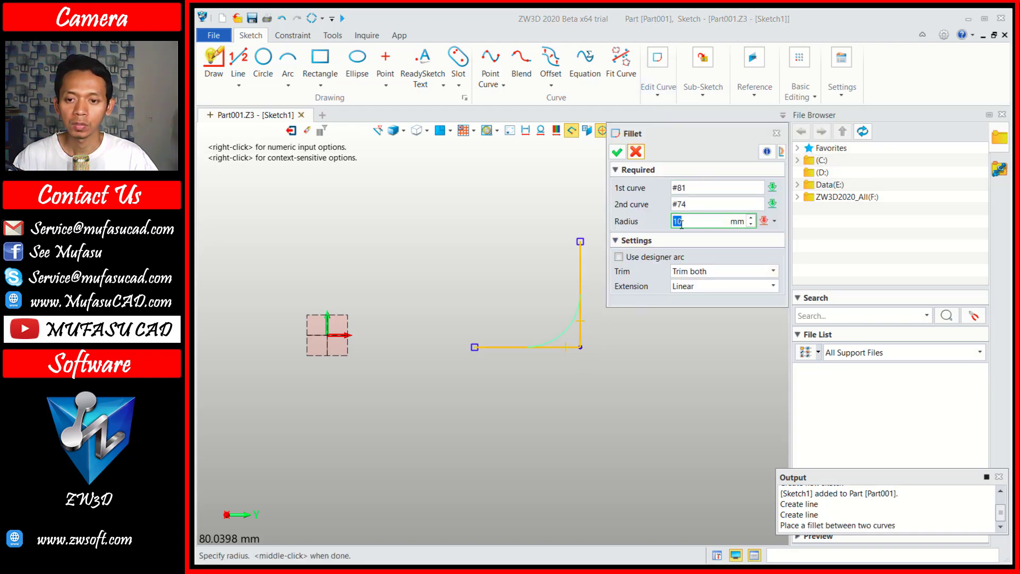
click(624, 152)
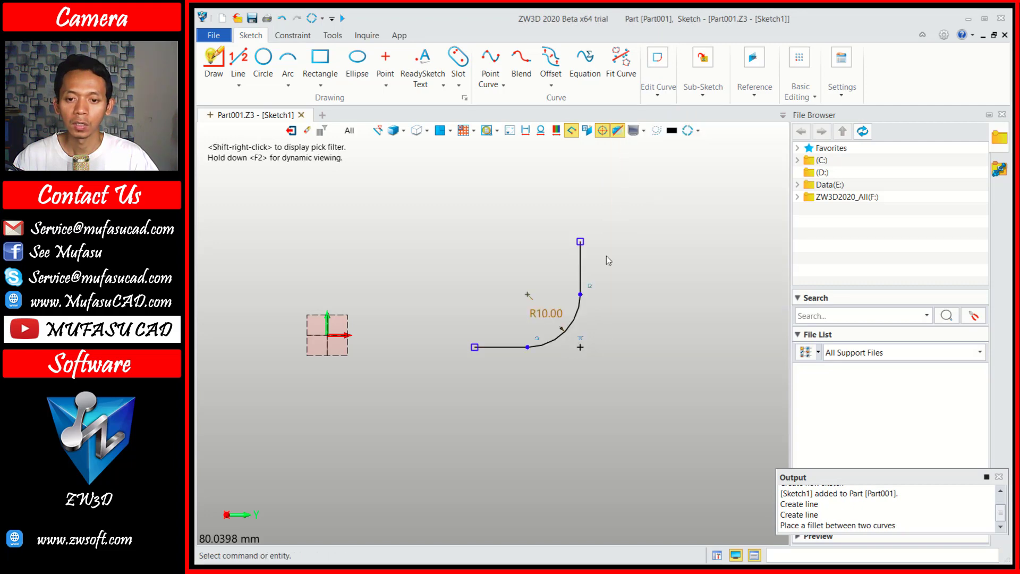
click(286, 133)
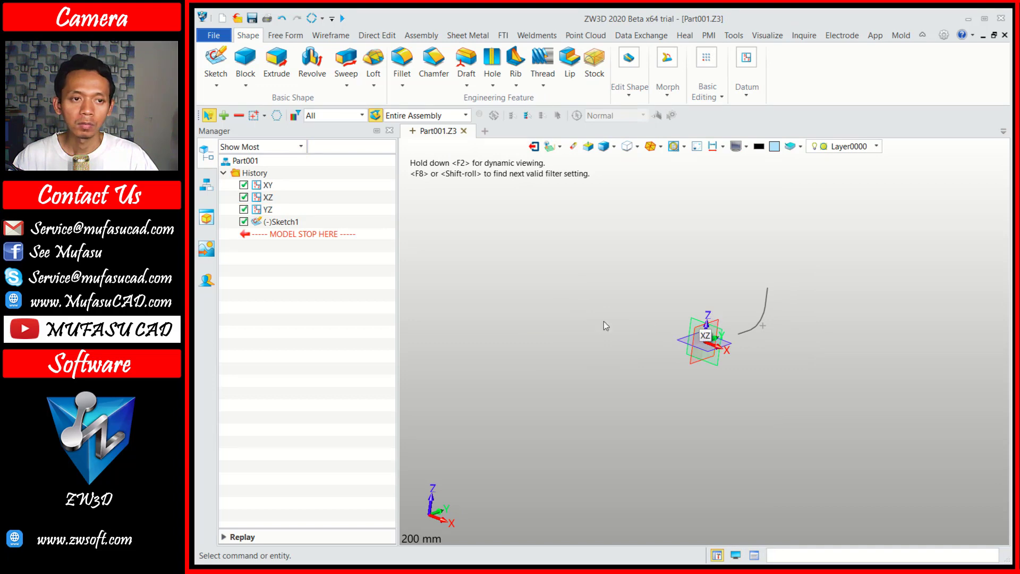
Step: Create a new sketch on the XZ plane
click(221, 66)
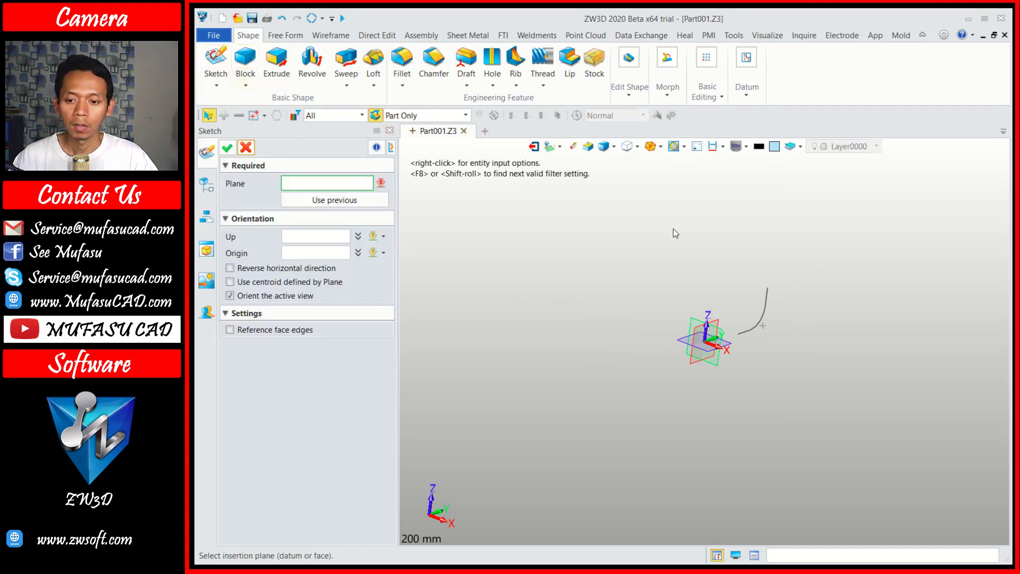
click(694, 320)
click(695, 321)
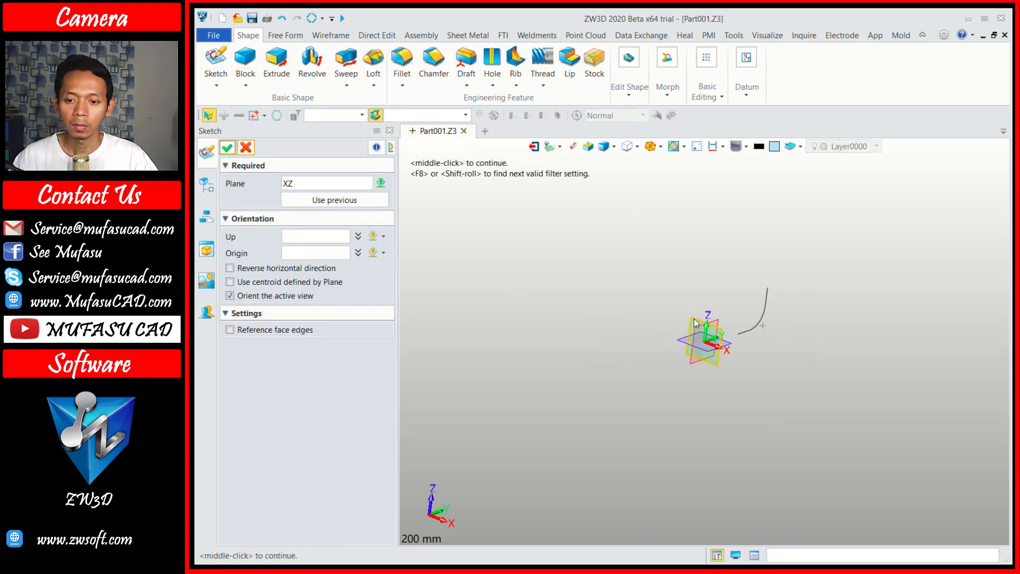
click(228, 147)
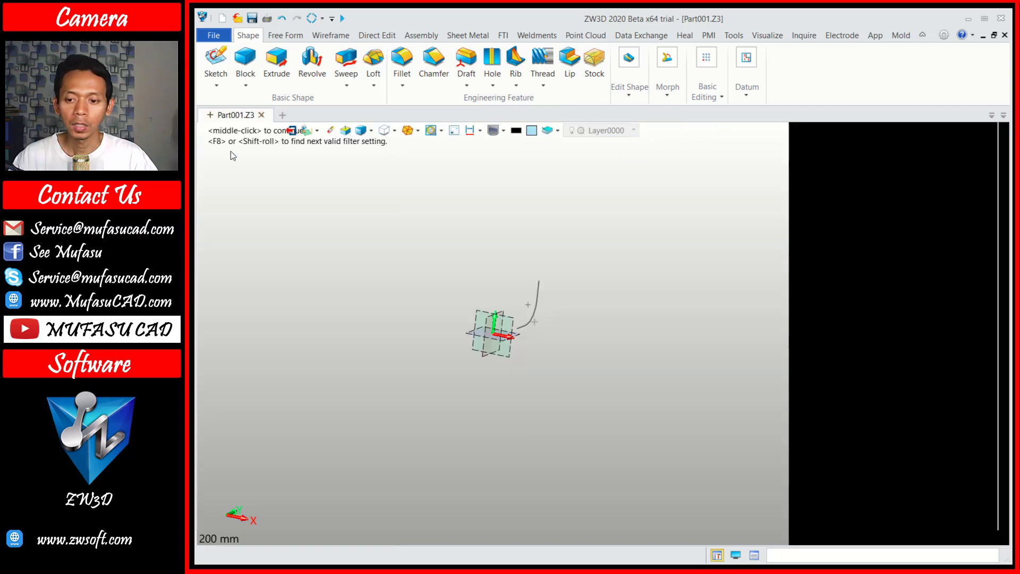
Step: Draw a circle of 5 mm radius centred on the horizontal axis about 35.7 mm from the origin, and exit the sketch
click(257, 63)
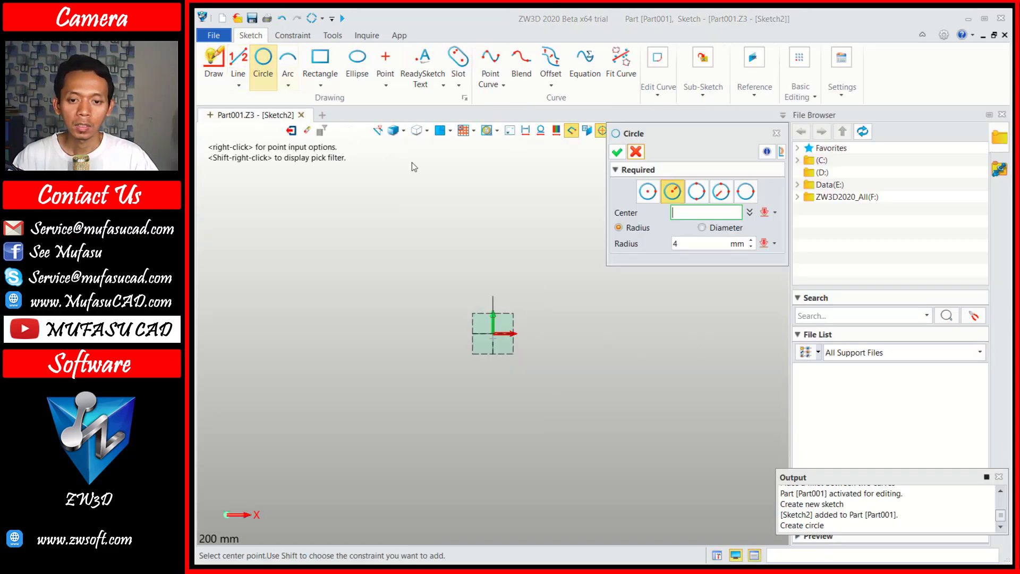
click(568, 333)
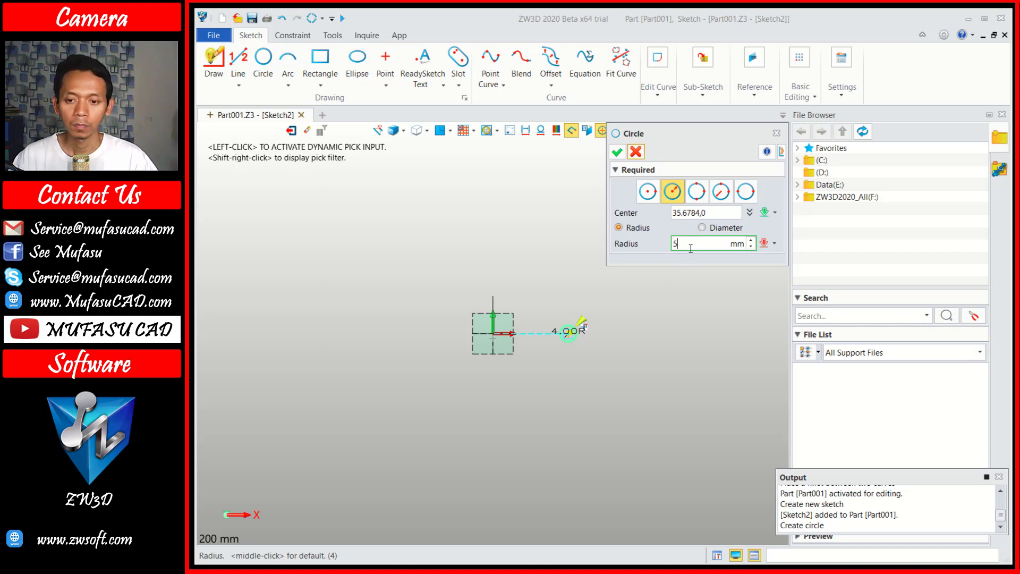
key(Return)
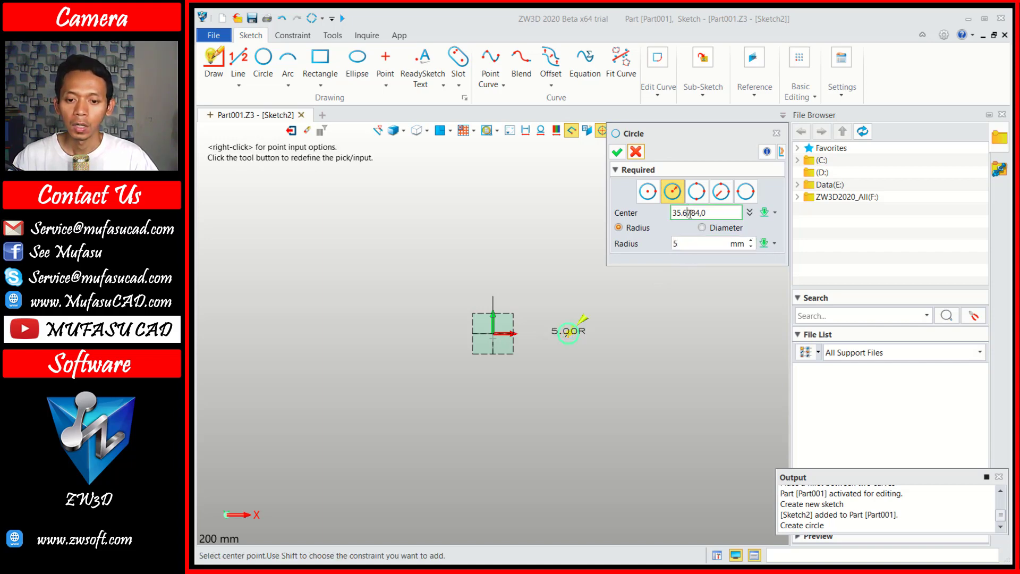
click(616, 153)
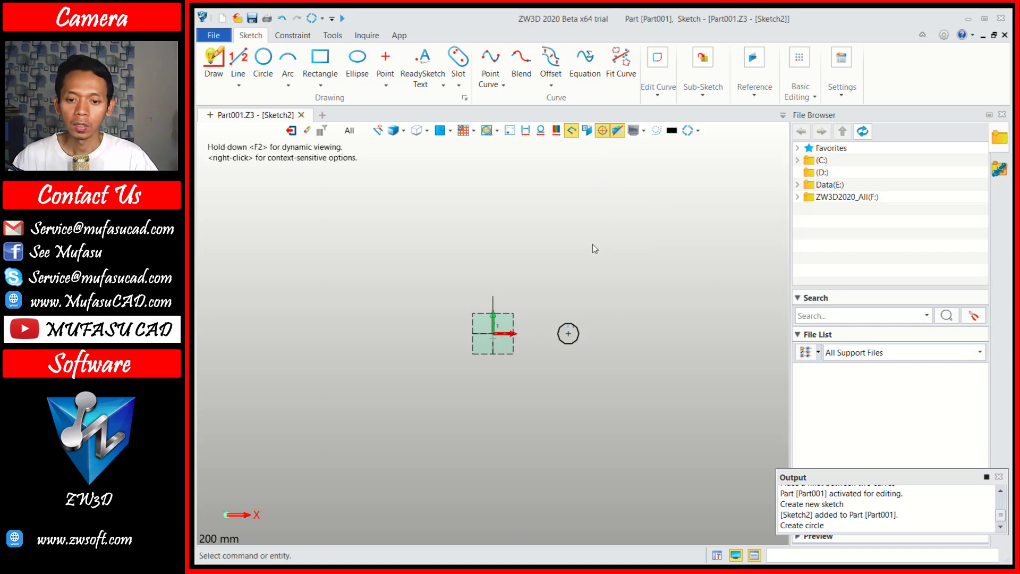
click(286, 131)
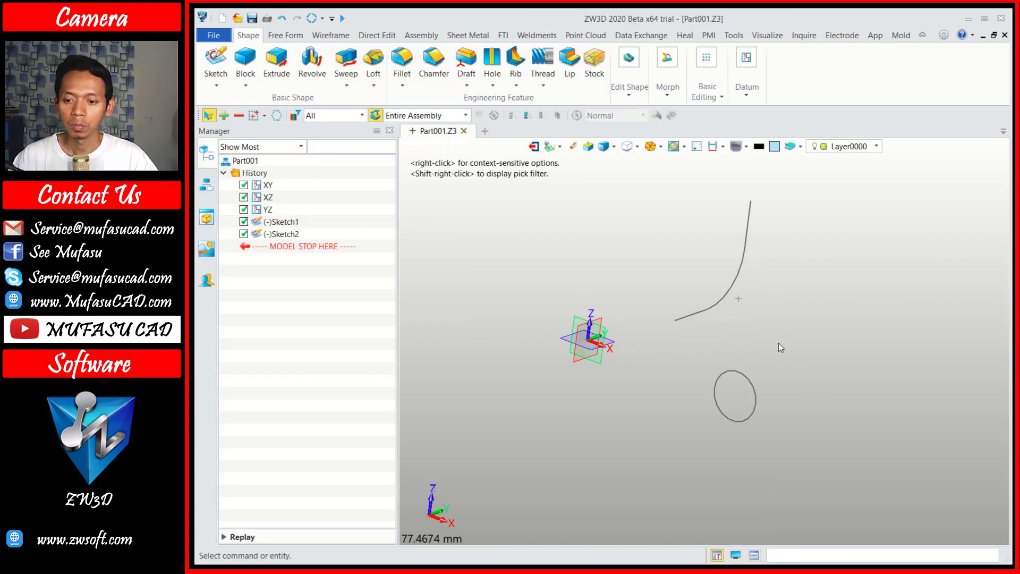
Step: Move the circle sketch point to point, from its centre to the free end of the path's horizontal segment
scroll(776, 303, up, 2)
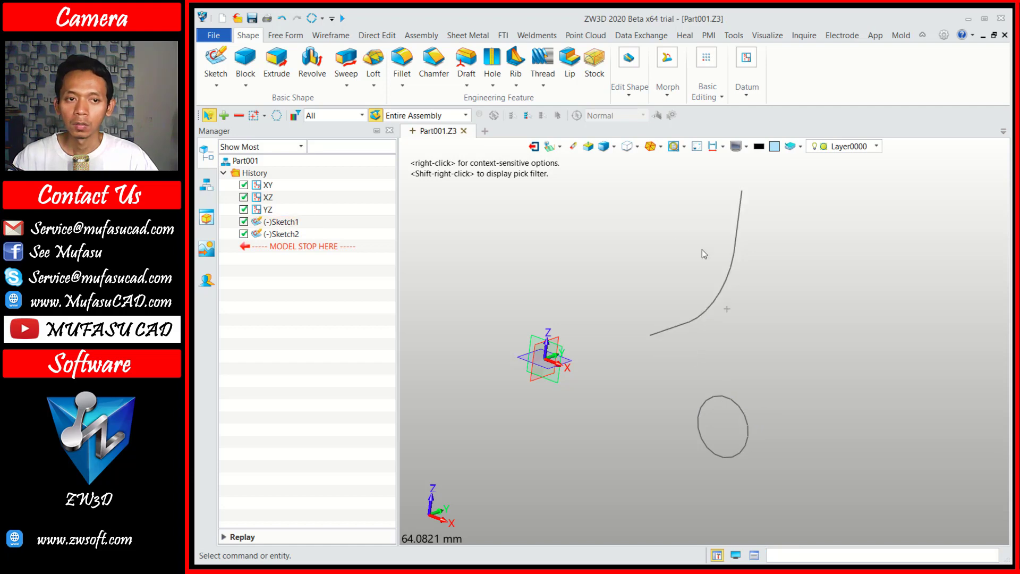
click(335, 36)
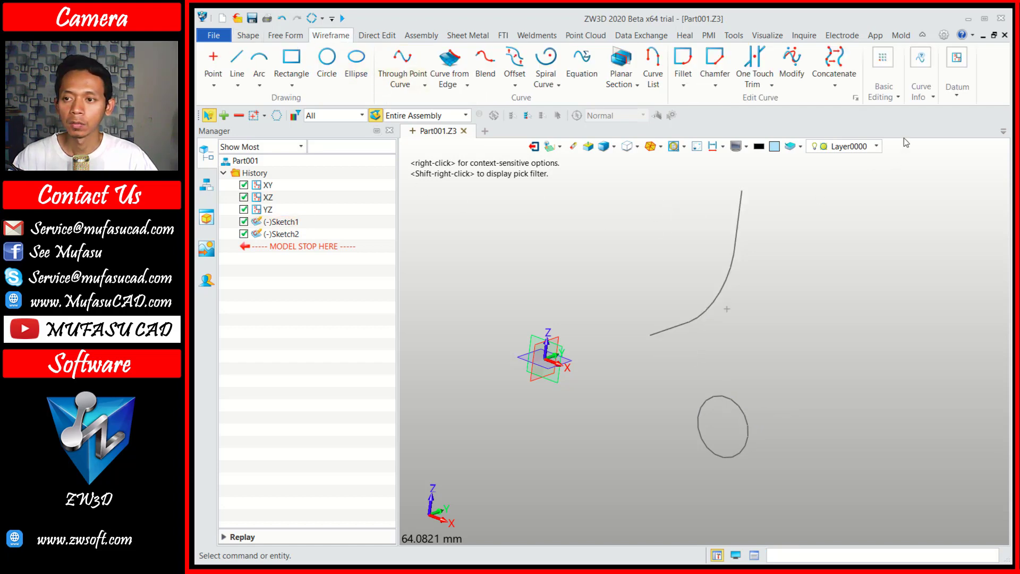
click(883, 92)
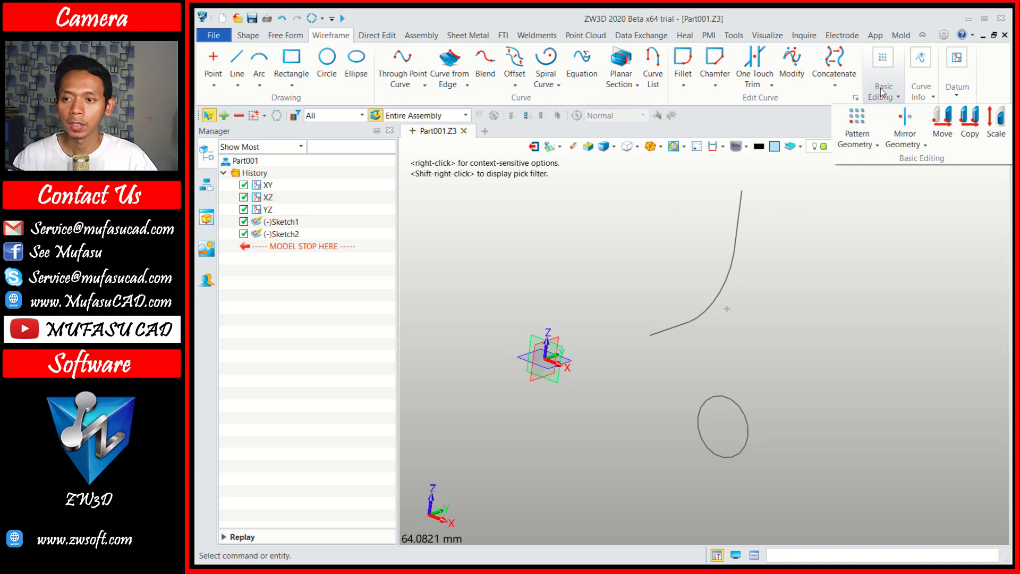
click(939, 130)
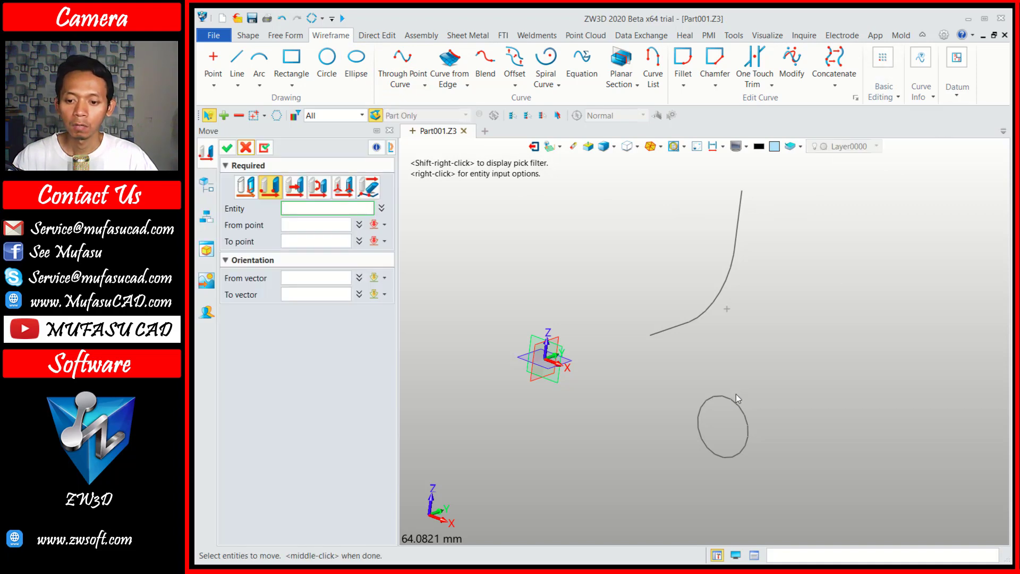
click(735, 405)
click(734, 405)
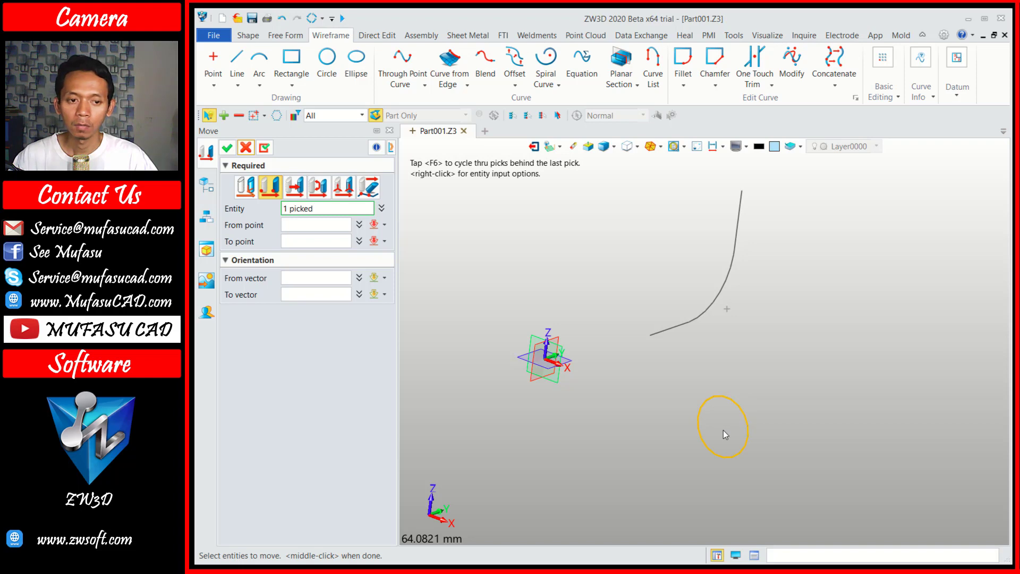
click(271, 189)
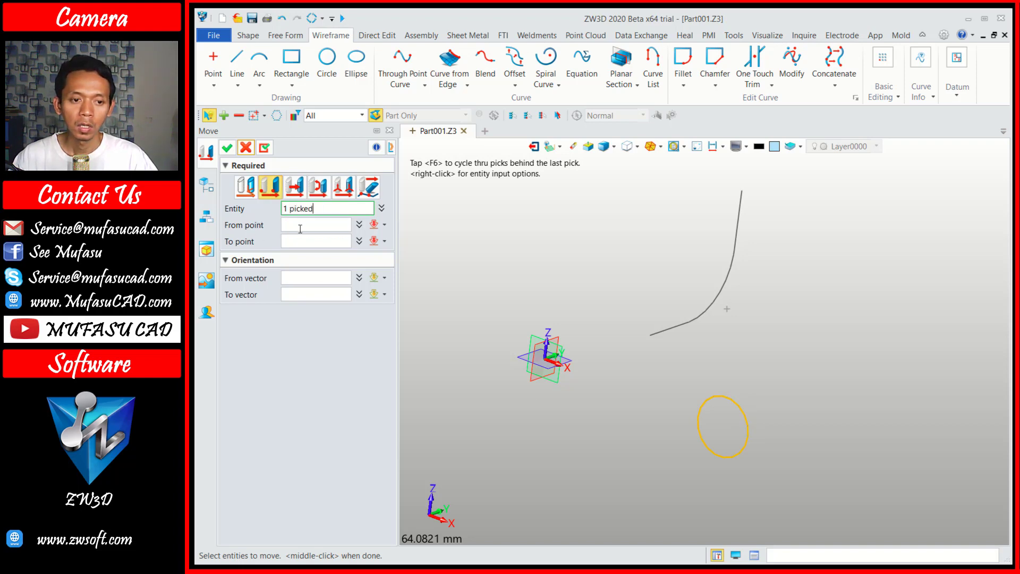
click(302, 227)
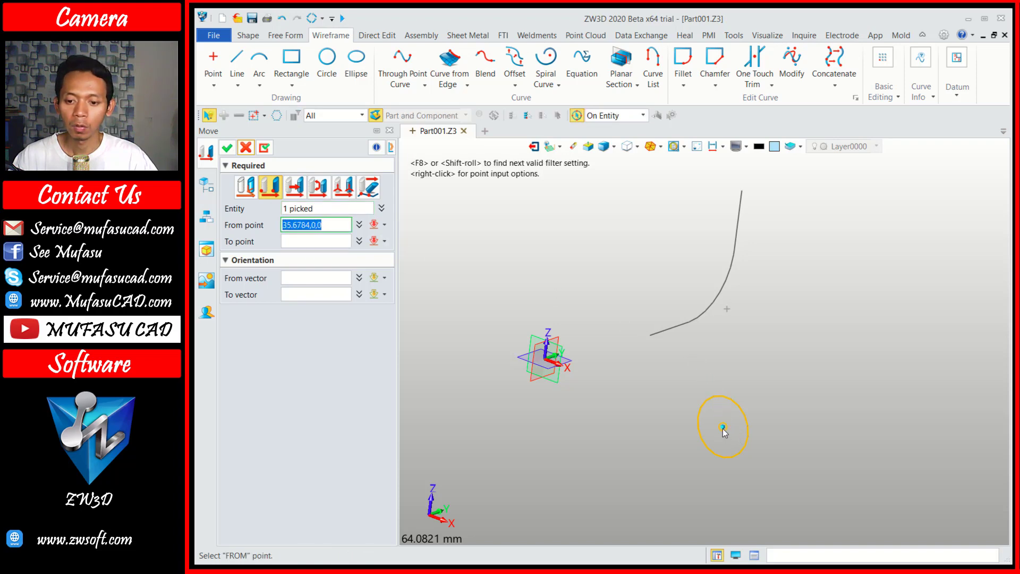
click(722, 426)
click(656, 336)
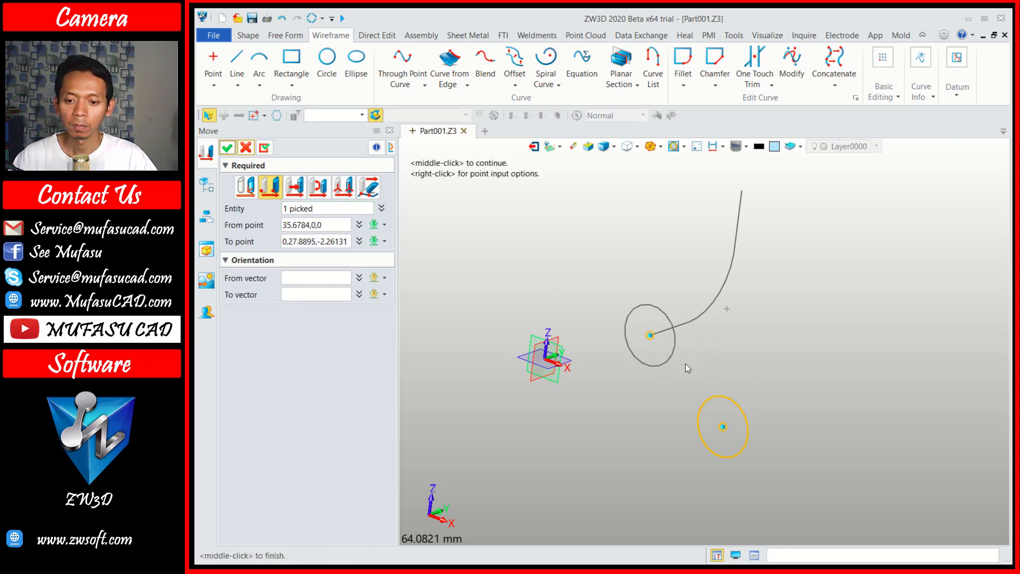
click(227, 148)
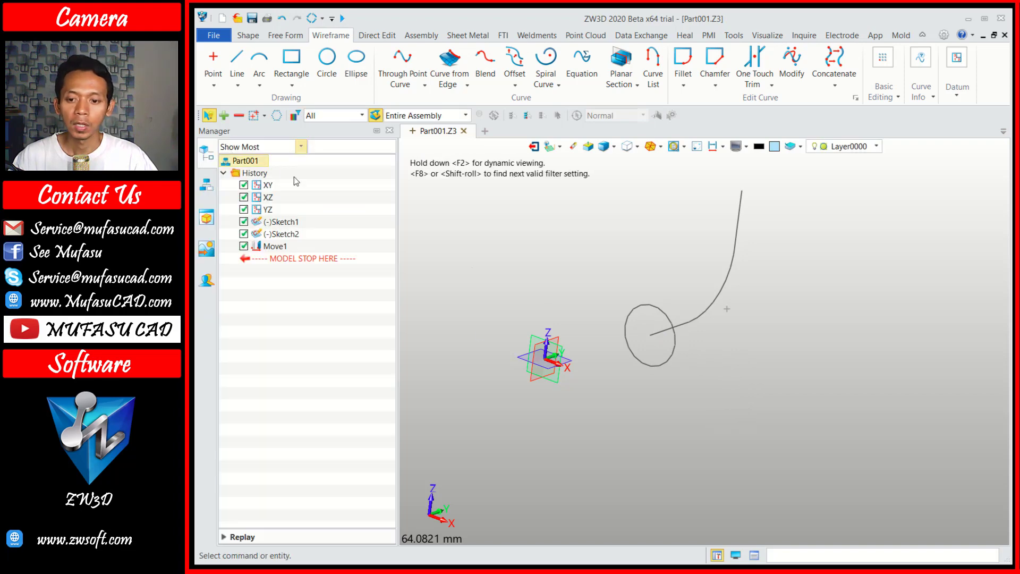
middle_click(716, 292)
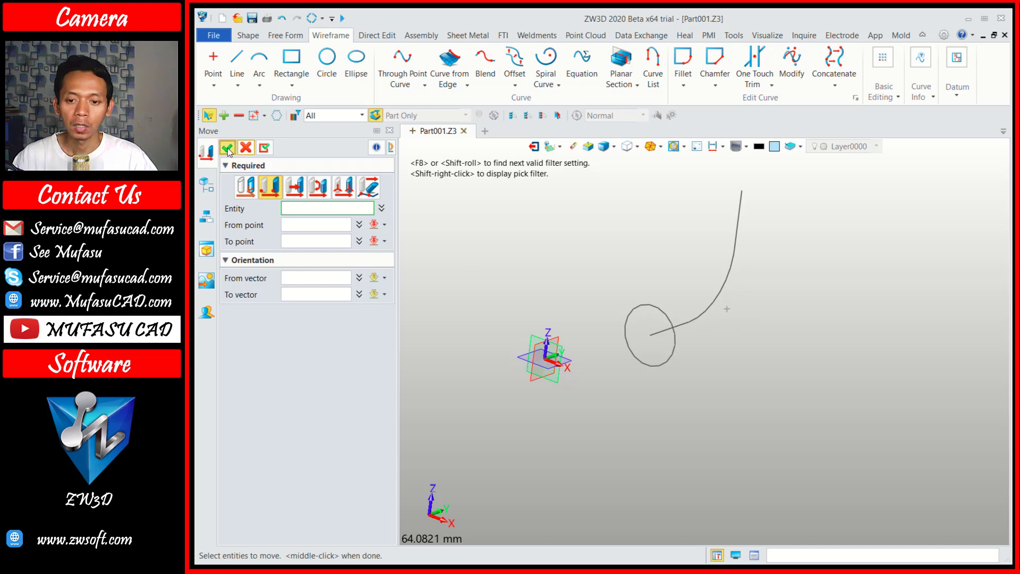
click(246, 148)
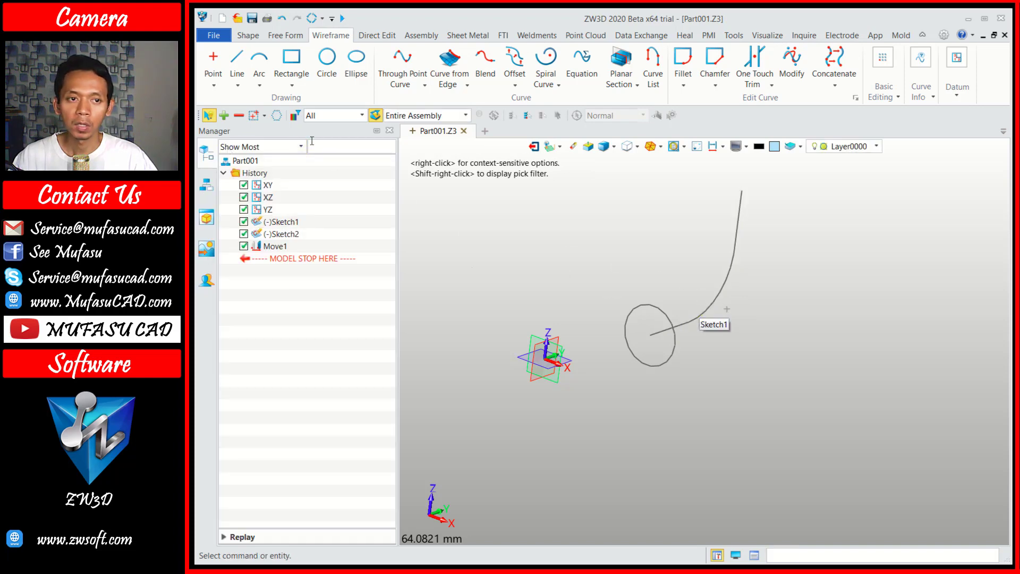
Step: Sweep the circle sketch along the filleted L-shaped path as a base solid, keeping the frame at intersection and the Z-axis tangent to the path
click(248, 35)
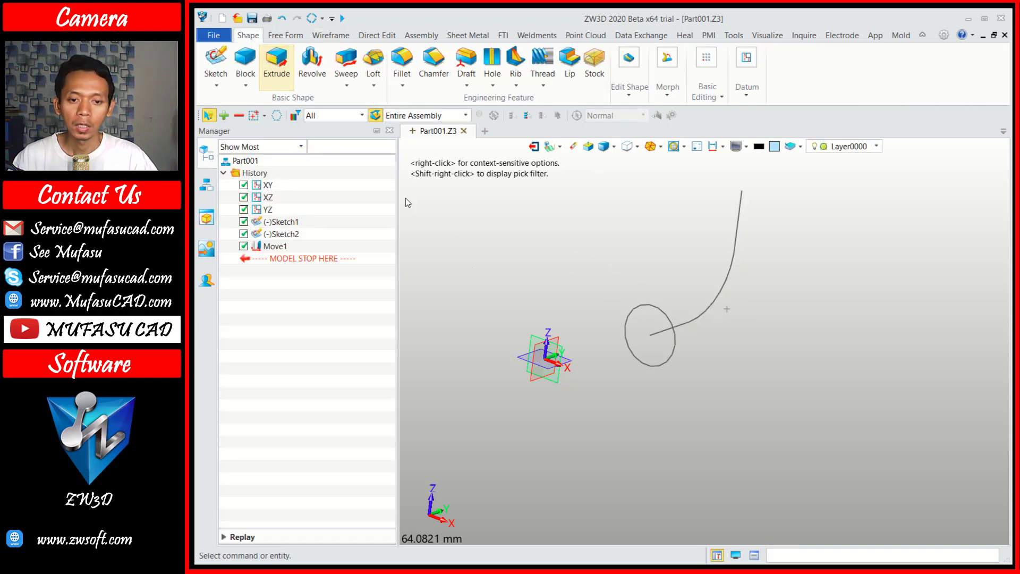
click(351, 67)
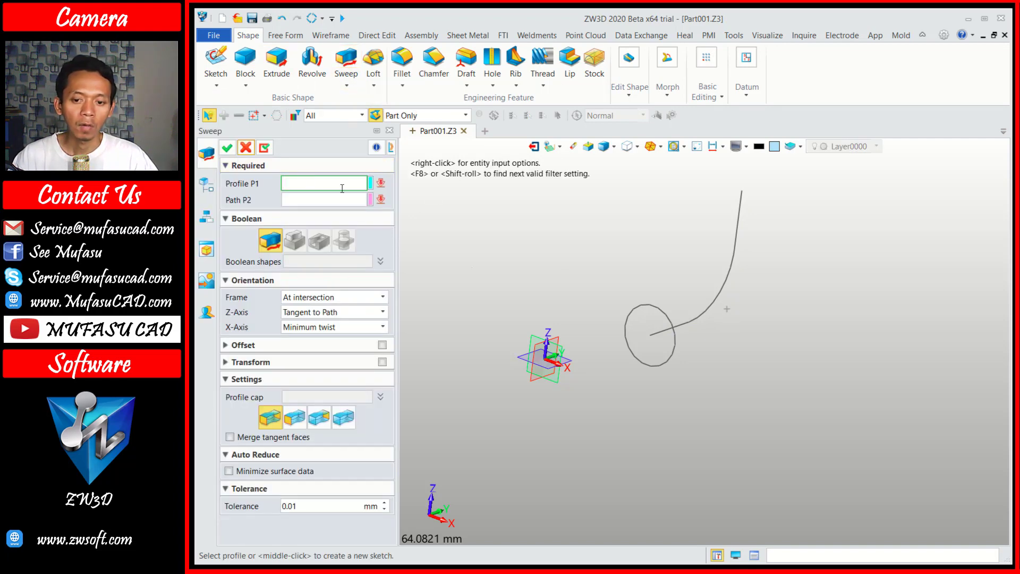
click(648, 305)
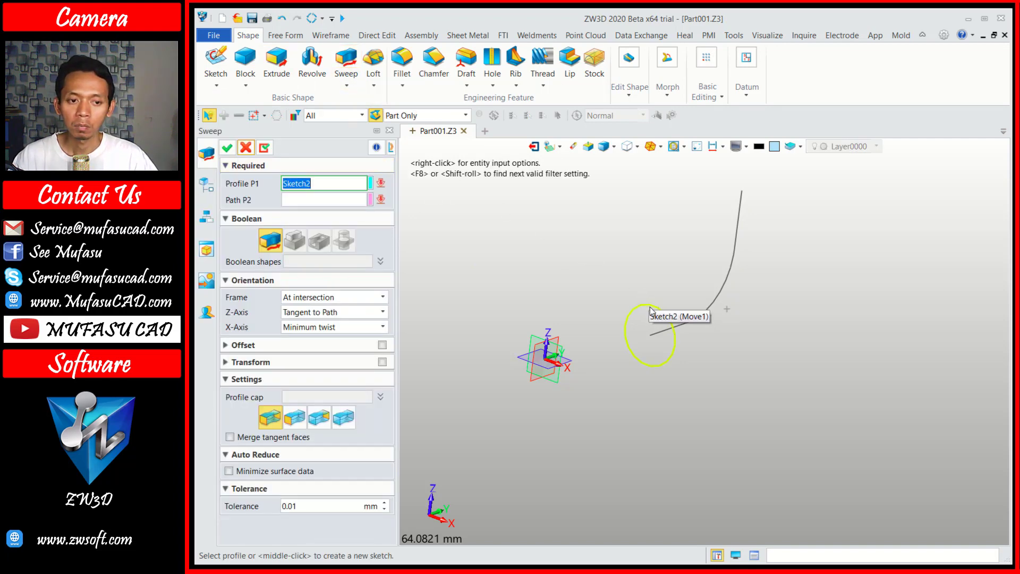
middle_click(652, 310)
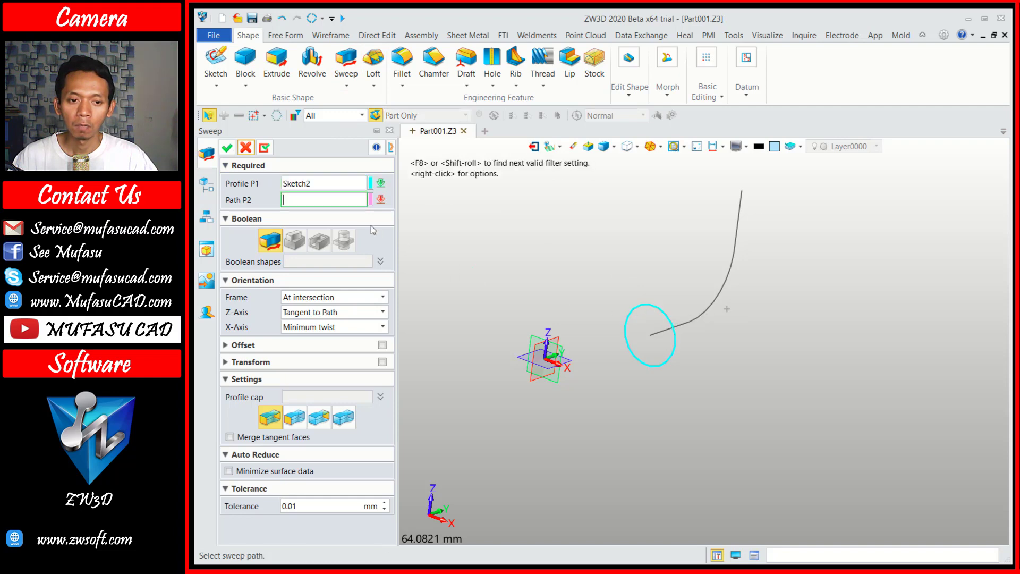
click(694, 317)
middle_click(699, 325)
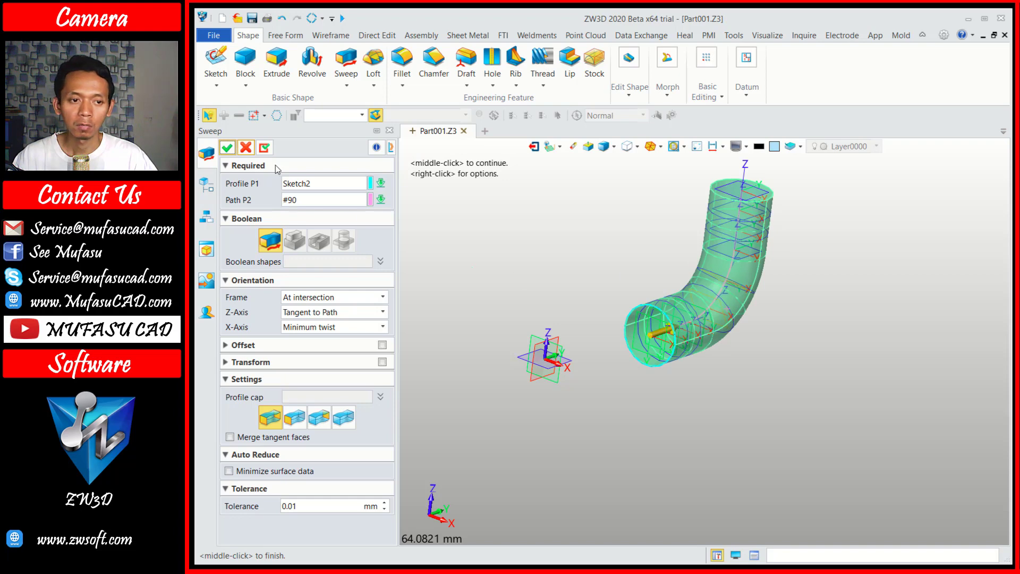
click(227, 148)
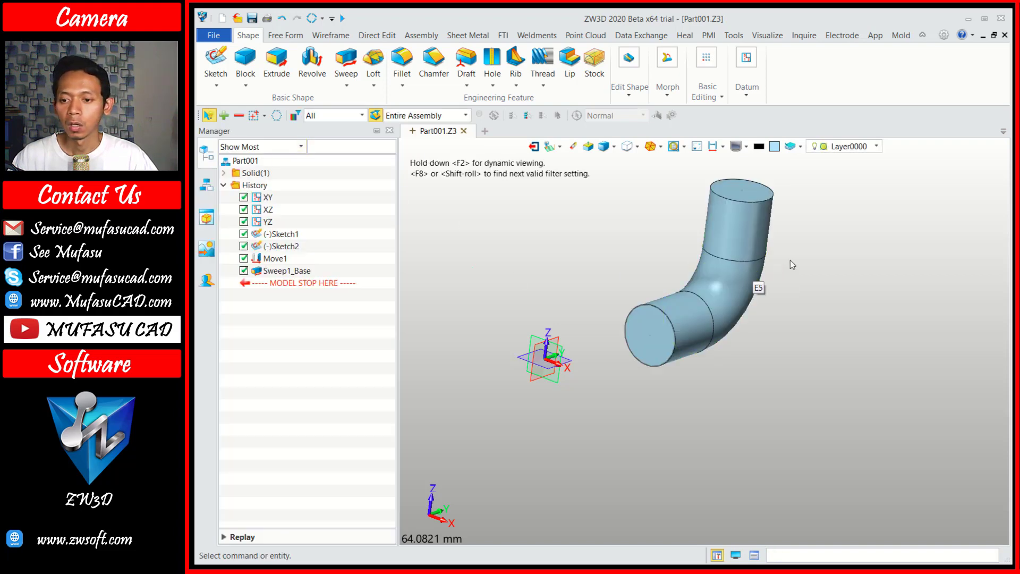
Step: Shell the swept solid with a thickness of -1 mm, leaving both circular end faces open
mouse_move(798, 254)
middle_down()
mouse_move(802, 277)
mouse_move(761, 231)
mouse_move(781, 255)
middle_up()
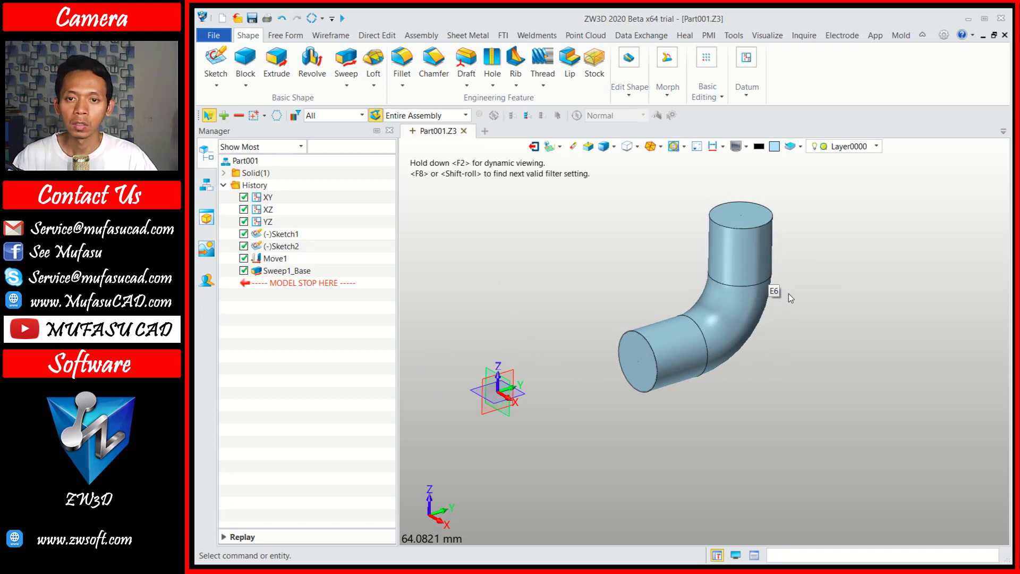
click(637, 98)
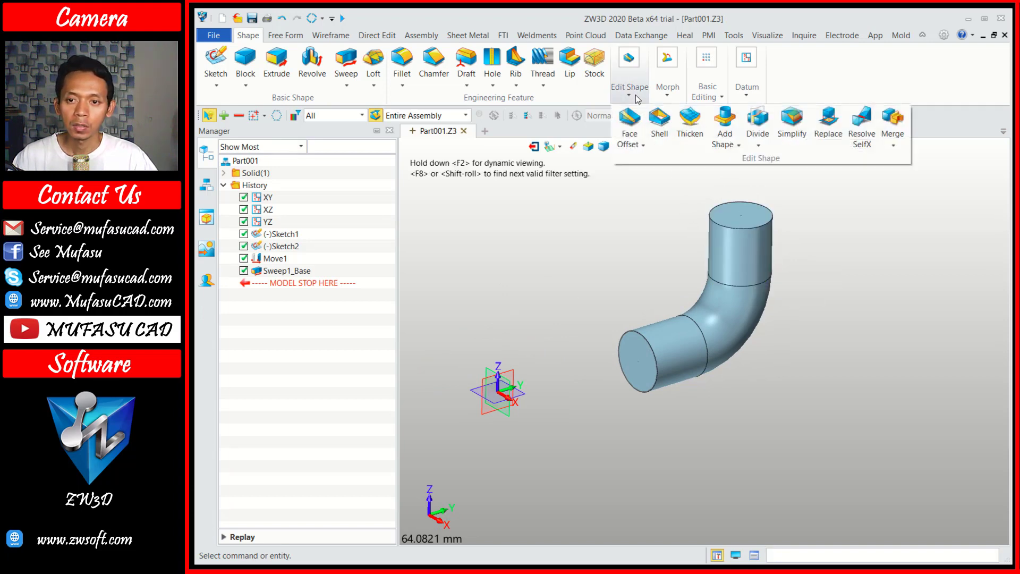
click(659, 119)
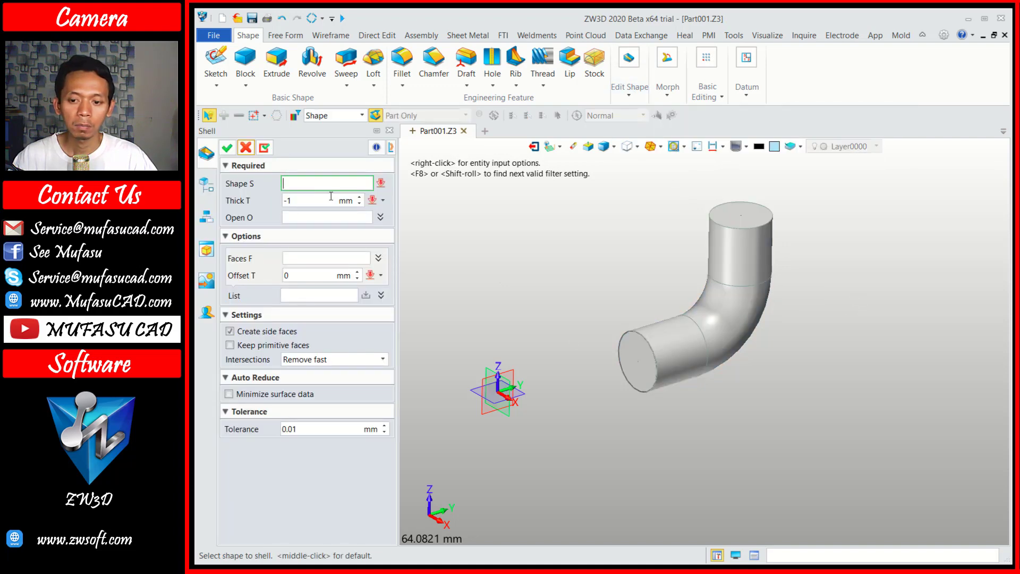
click(726, 315)
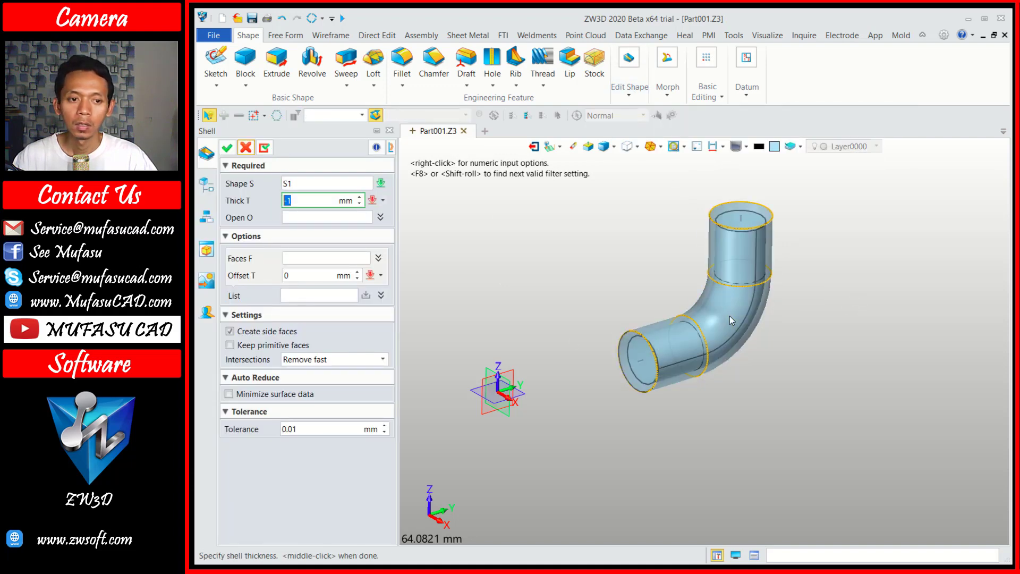
click(294, 219)
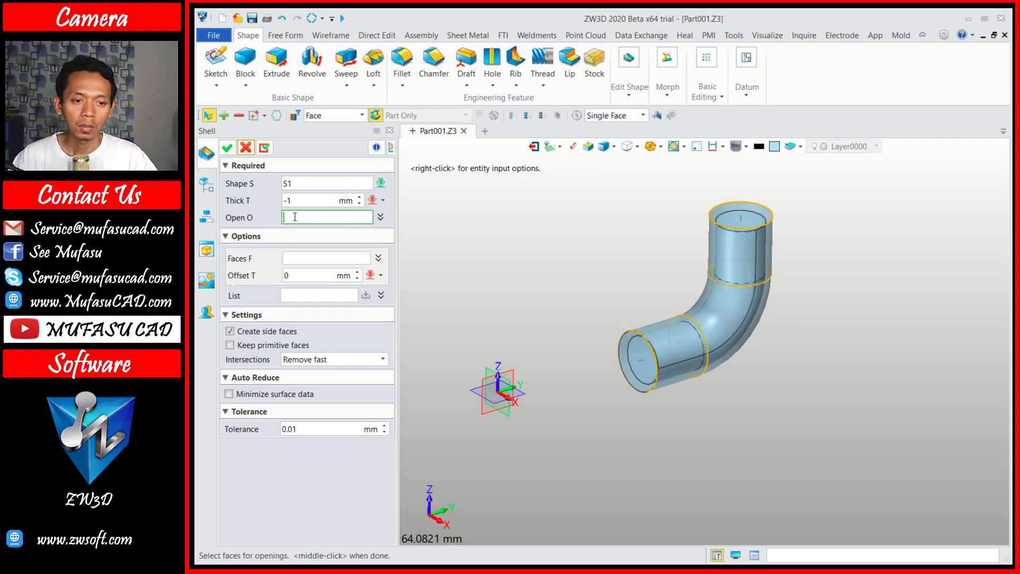
click(634, 371)
click(634, 370)
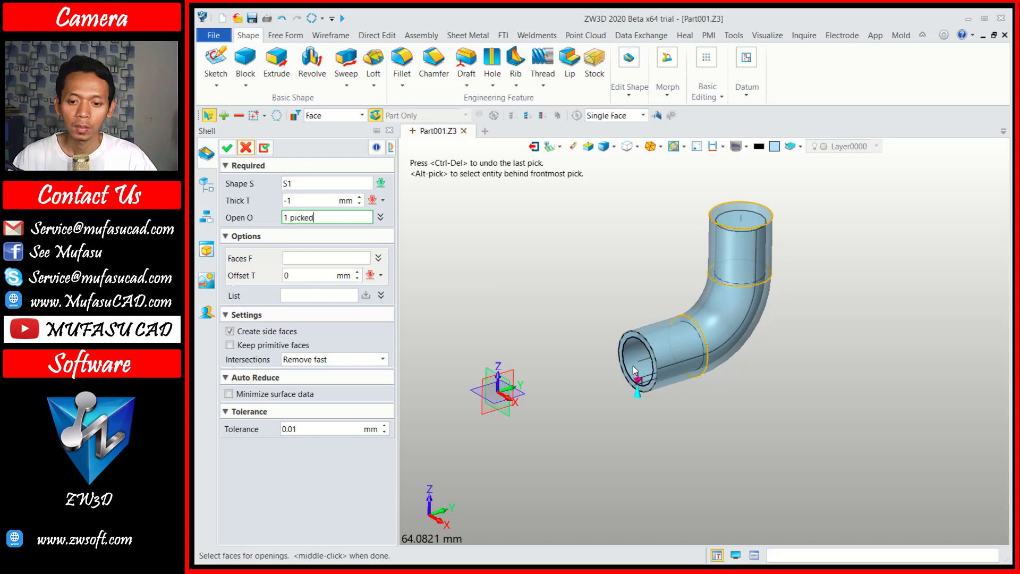
click(742, 222)
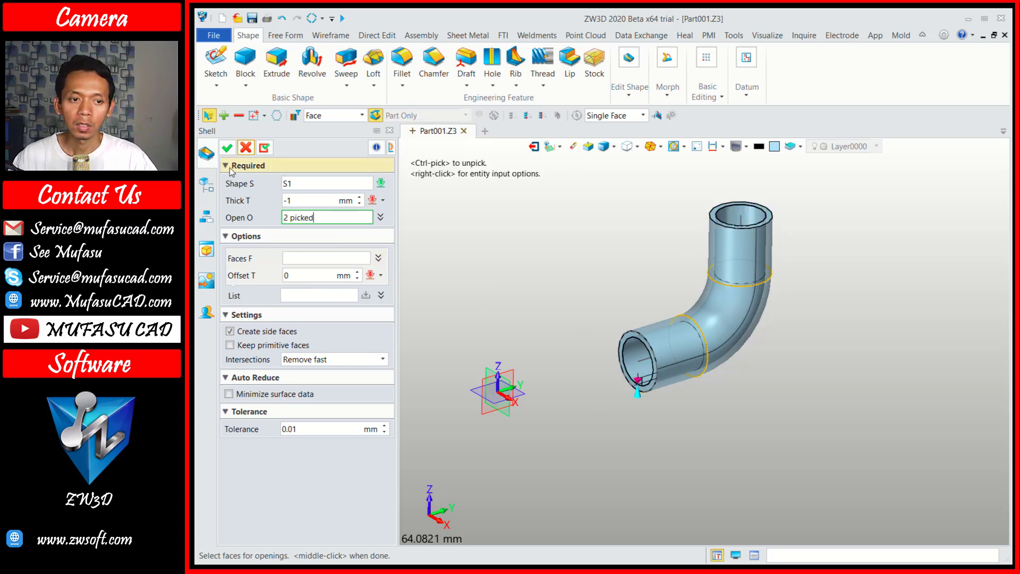
click(230, 151)
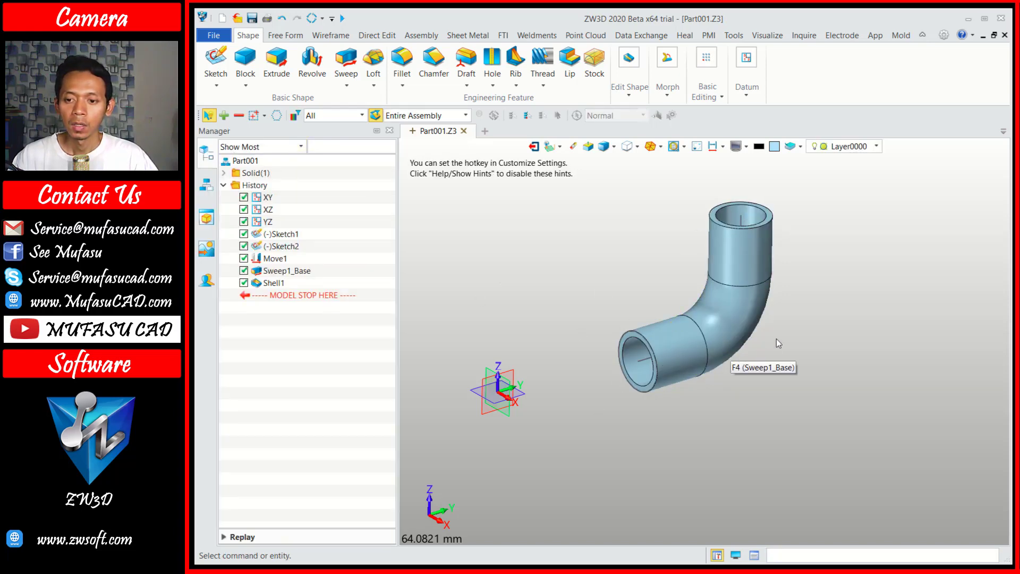
Step: Create a new sketch on the ring-shaped end face of the pipe's horizontal leg
scroll(634, 340, up, 4)
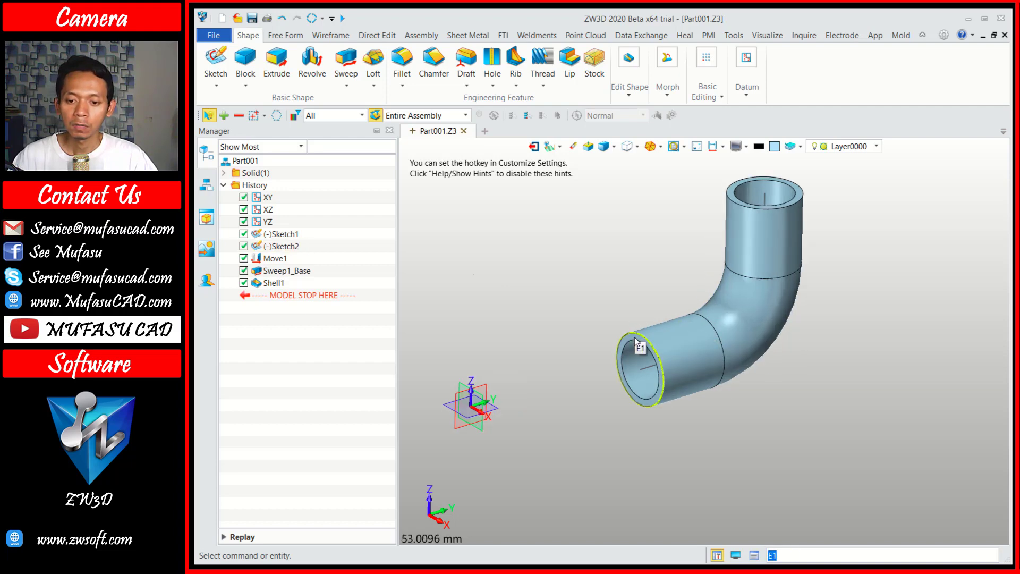
click(215, 62)
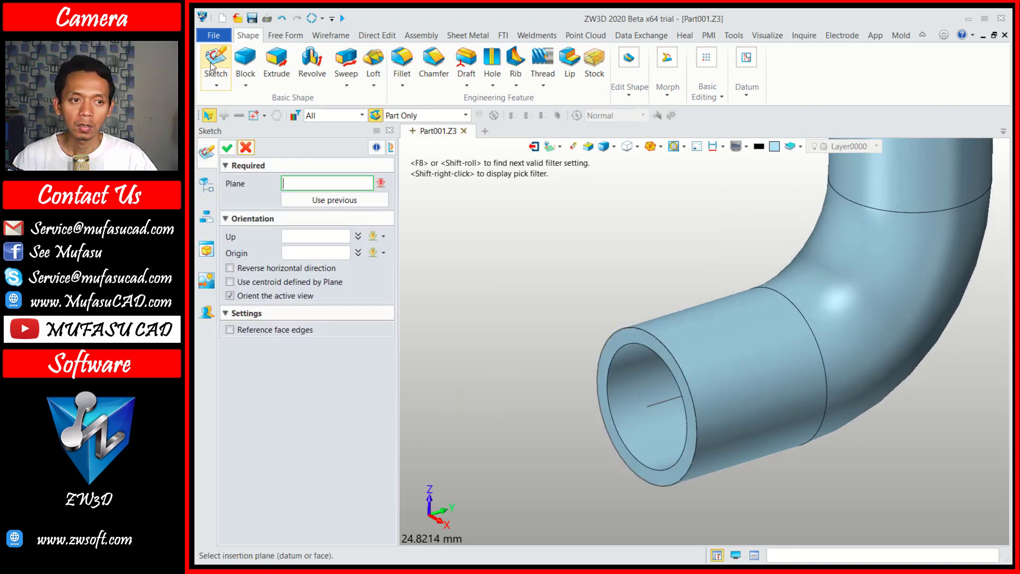
click(629, 338)
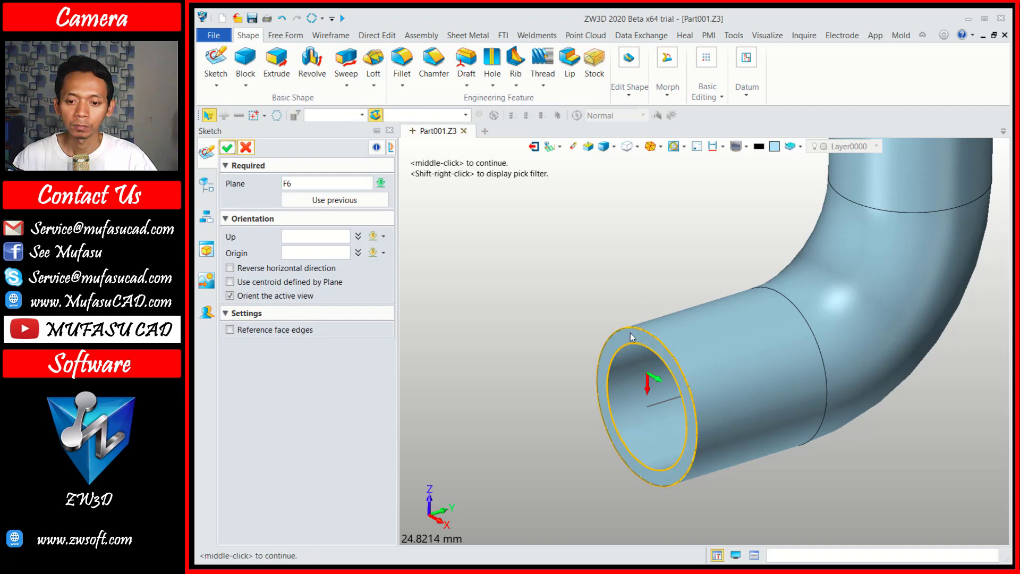
click(227, 147)
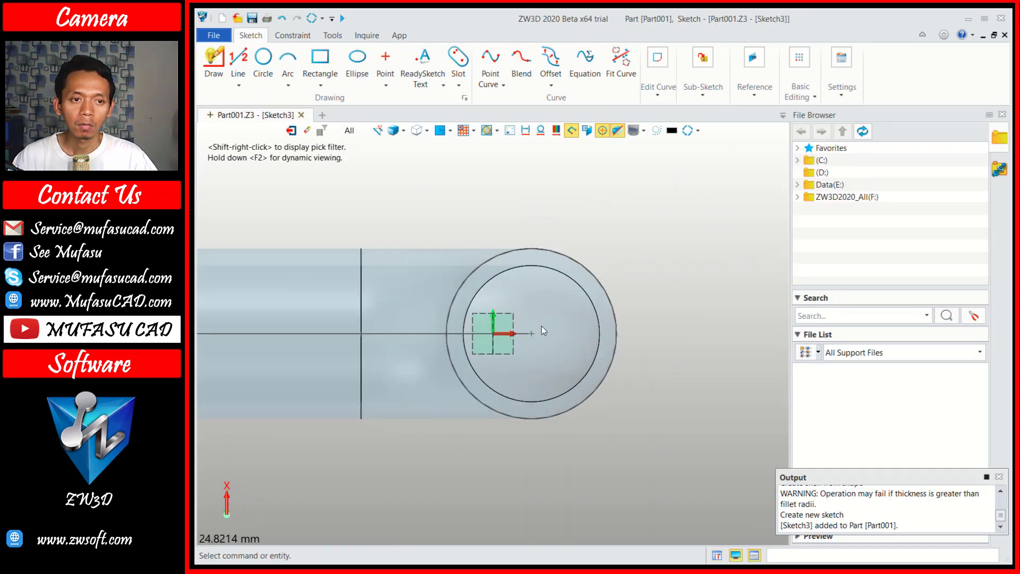
Step: Draw a circle of 7 mm radius centred on the pipe opening
click(263, 64)
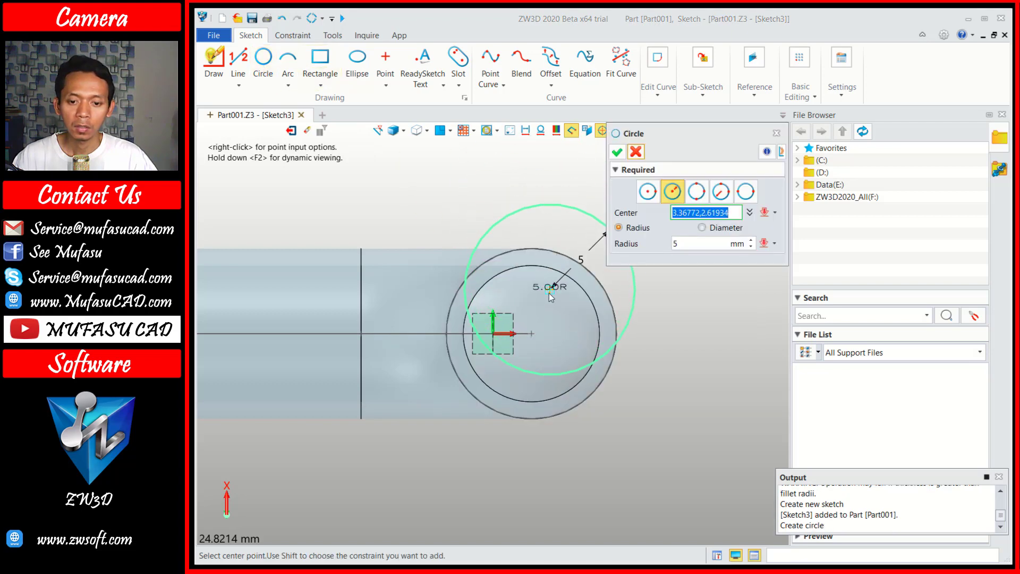
click(533, 332)
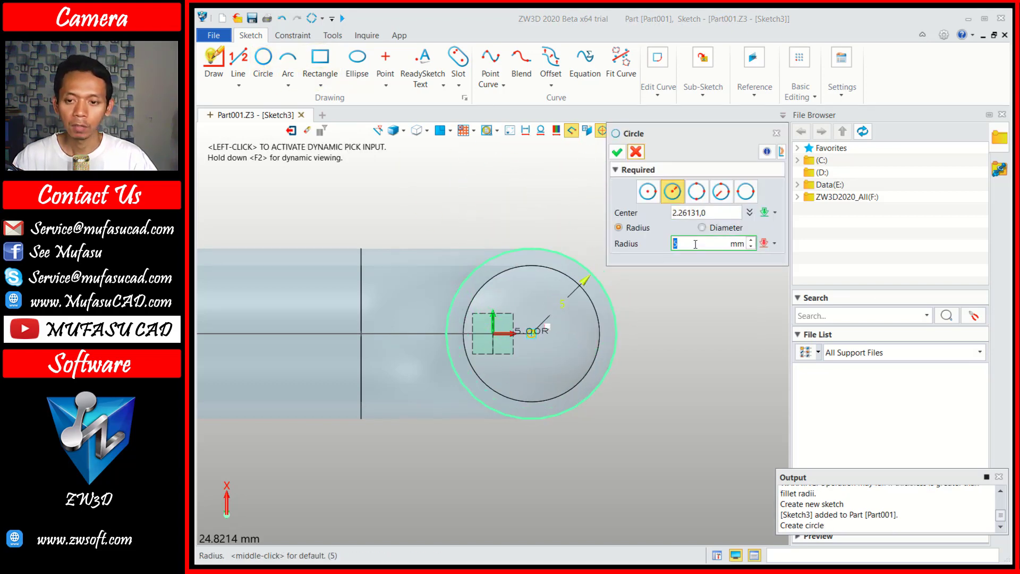
text(7)
key(Return)
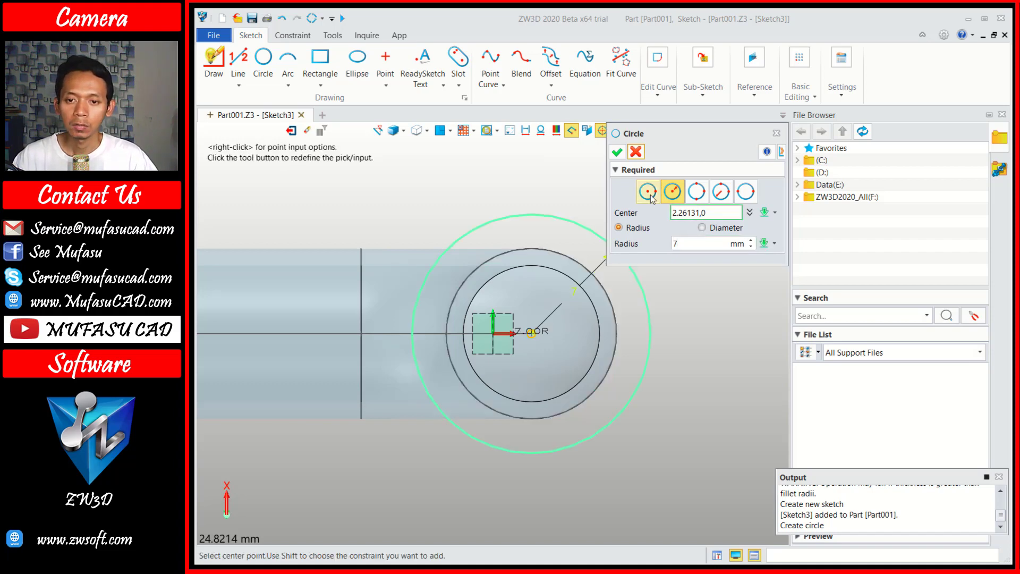
click(617, 151)
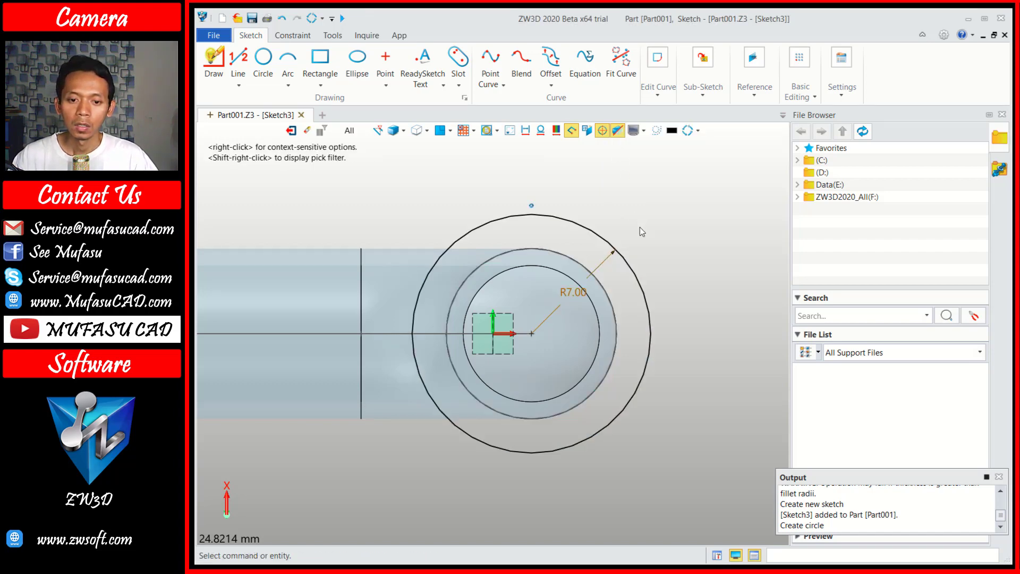
Step: Draw a second circle of 4 mm radius, concentric with the 7 mm radius circle
scroll(486, 269, up, 1)
click(263, 59)
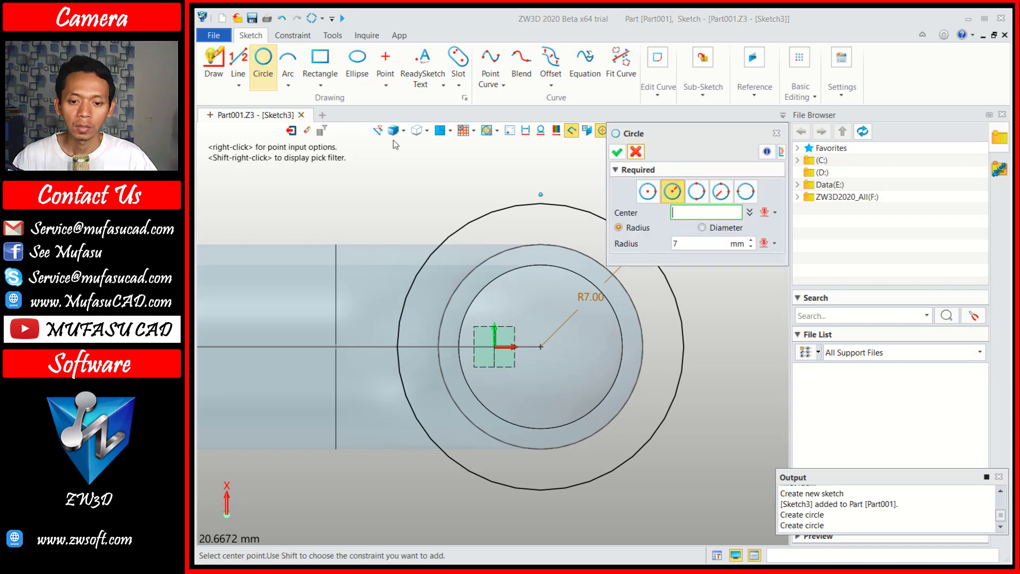
click(544, 348)
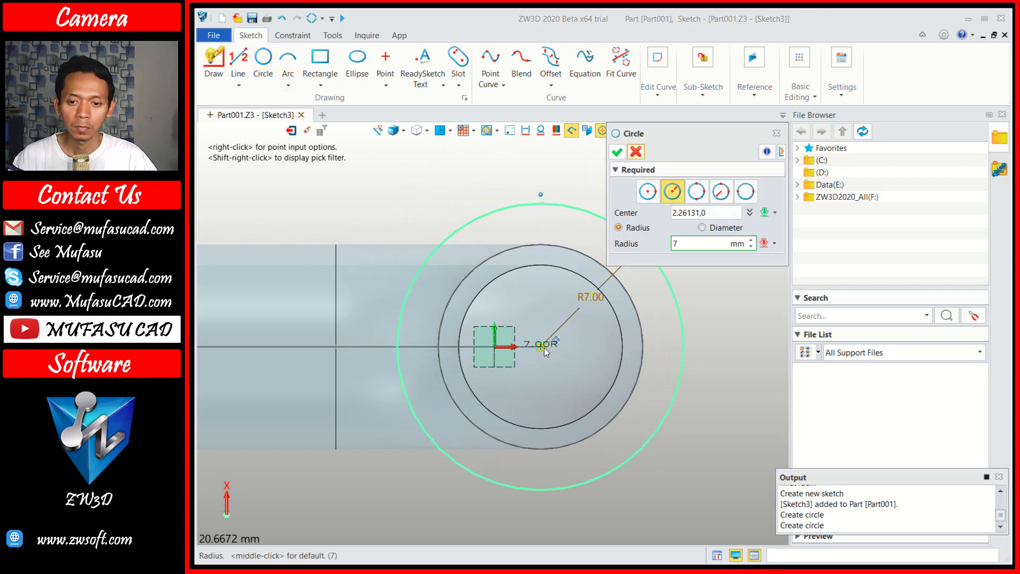
drag(661, 136, 719, 147)
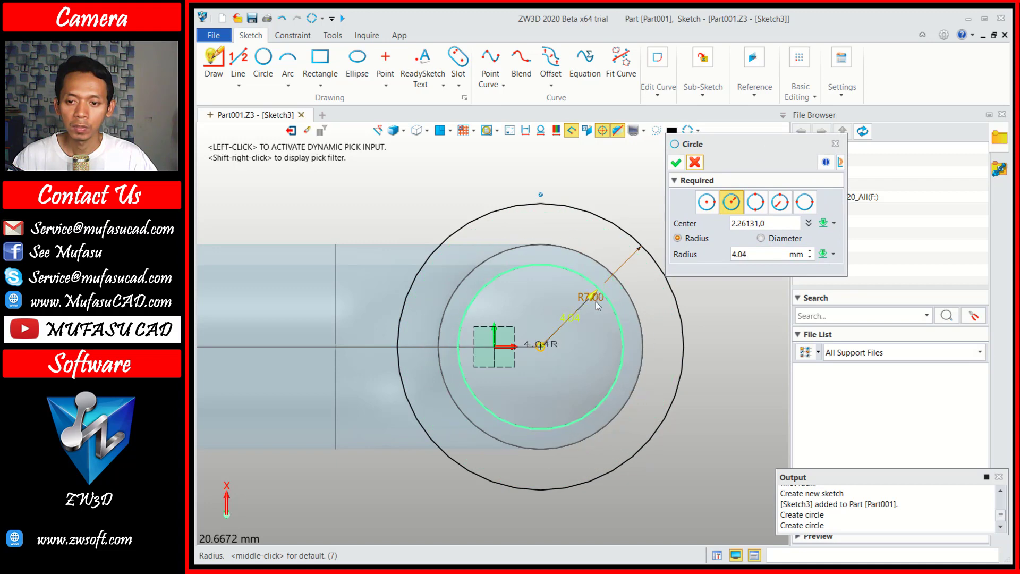
text(4)
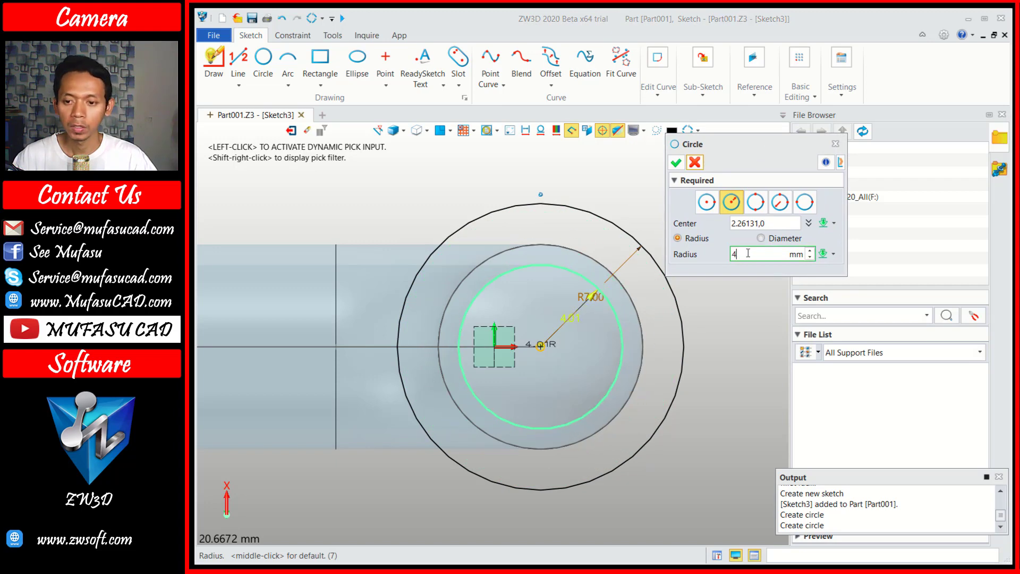
click(746, 223)
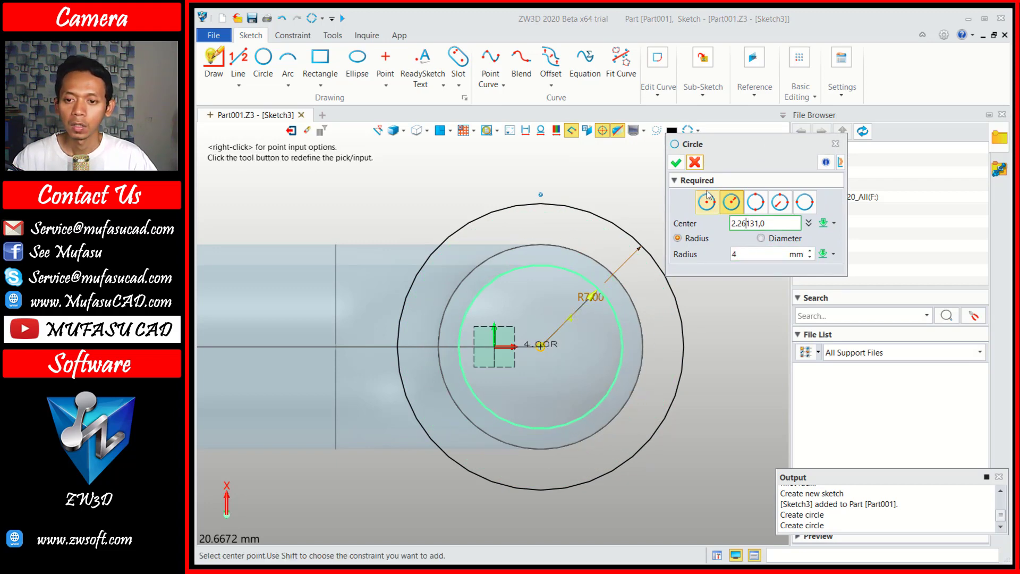
click(676, 162)
Step: Draw a circle of 0.5 mm radius about 6 mm directly above the common centre, between the pipe's outer edge and the 7 mm radius circle
click(263, 59)
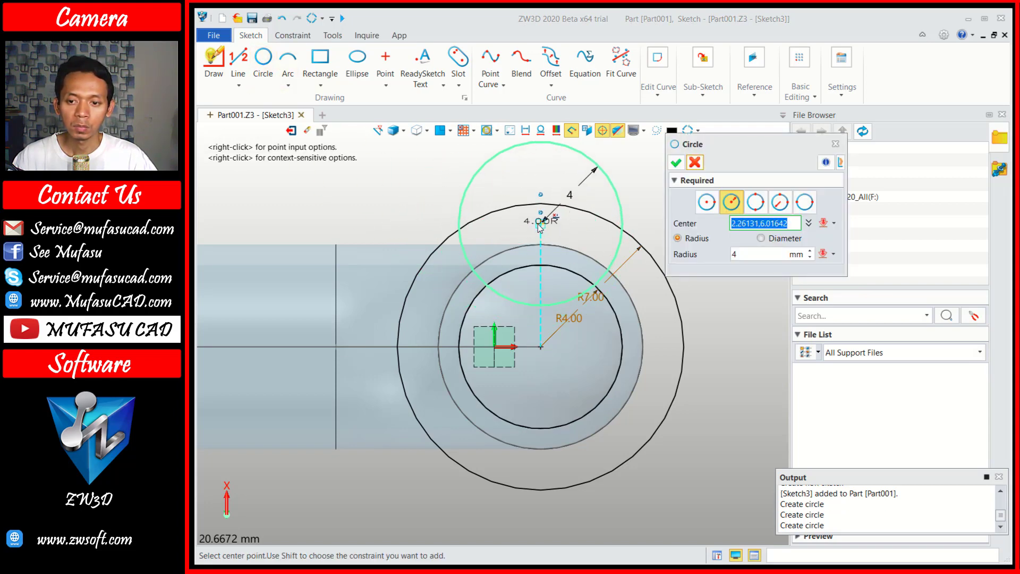
click(540, 225)
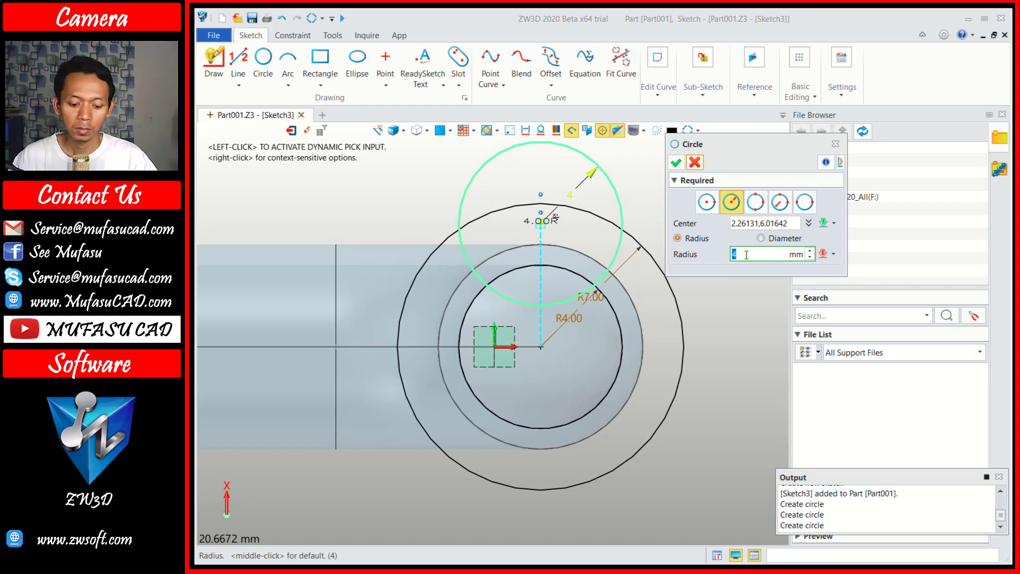
text(0.5)
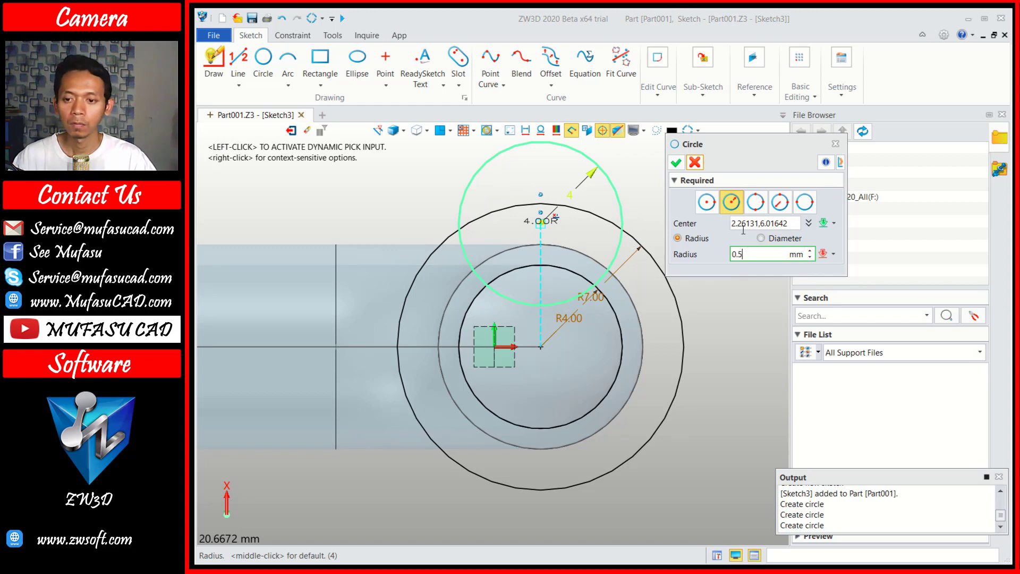
key(Return)
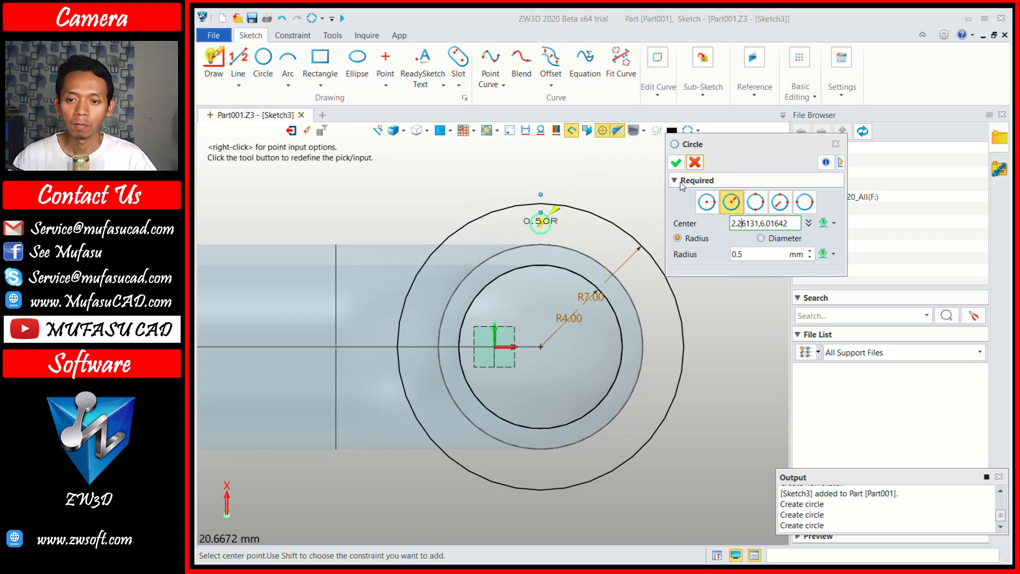
click(676, 162)
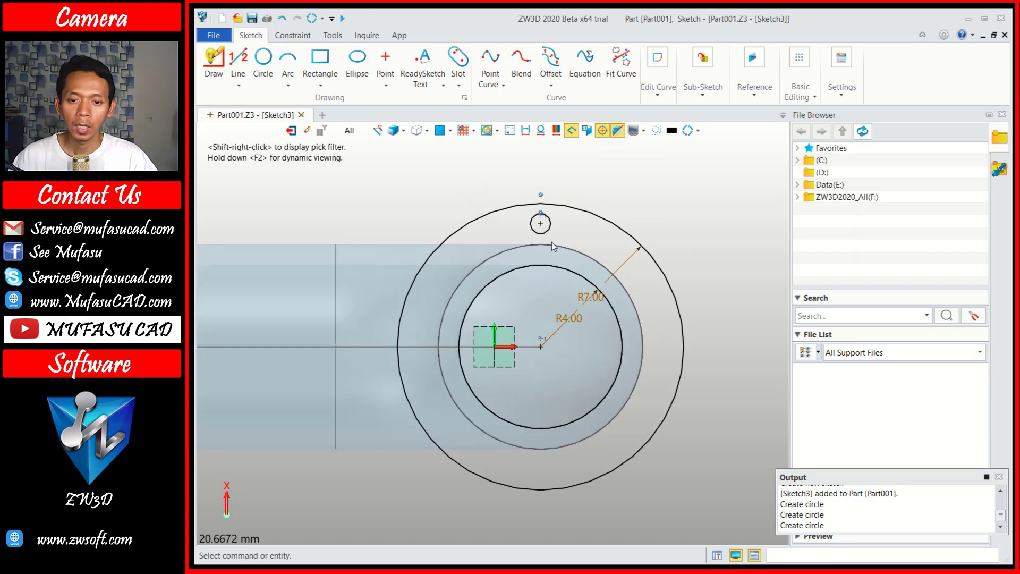
Step: Dimension the vertical distance from the small hole circle's centre to the common flange centre and set it to 6 mm
scroll(552, 241, up, 1)
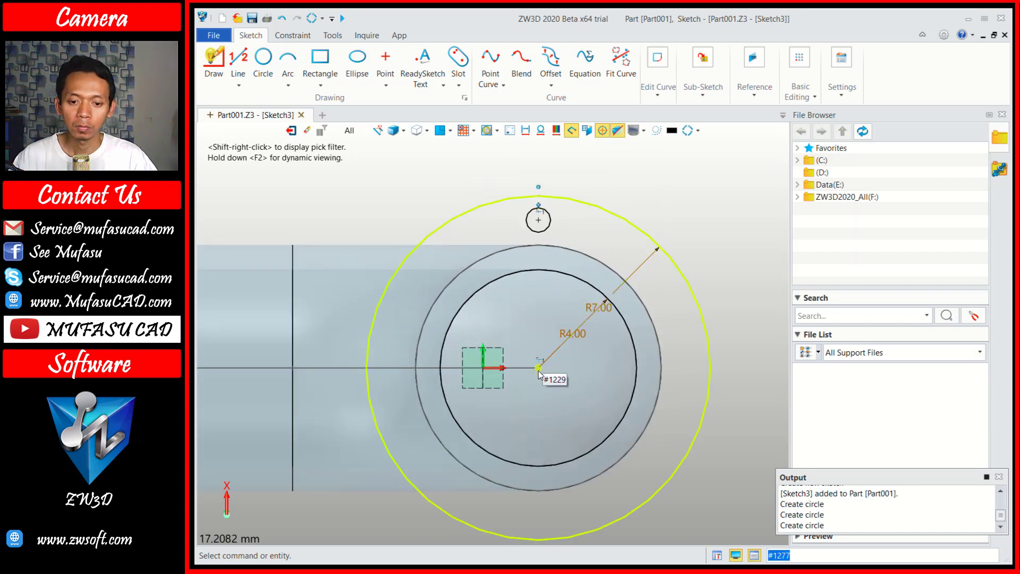
click(301, 42)
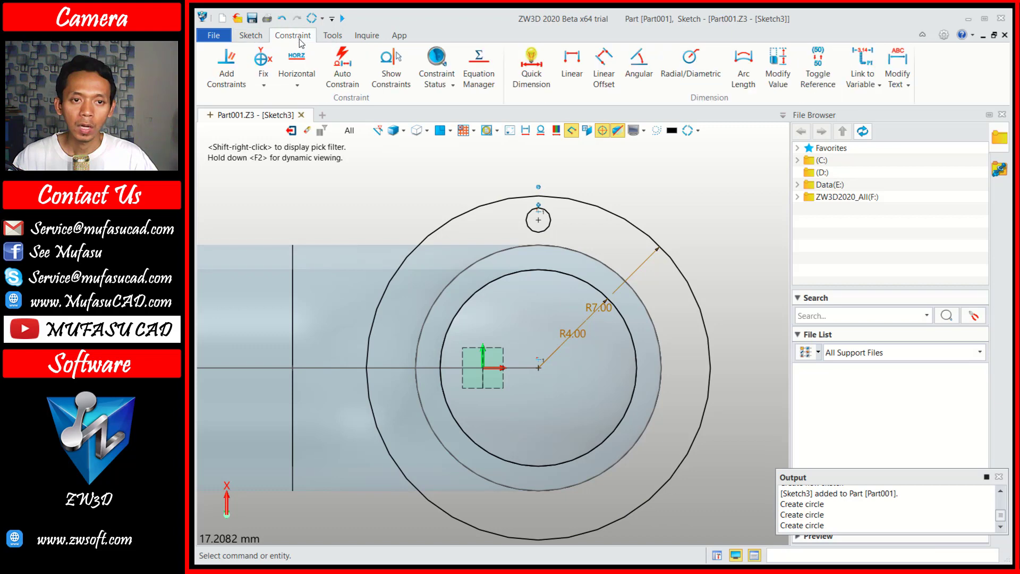
click(531, 65)
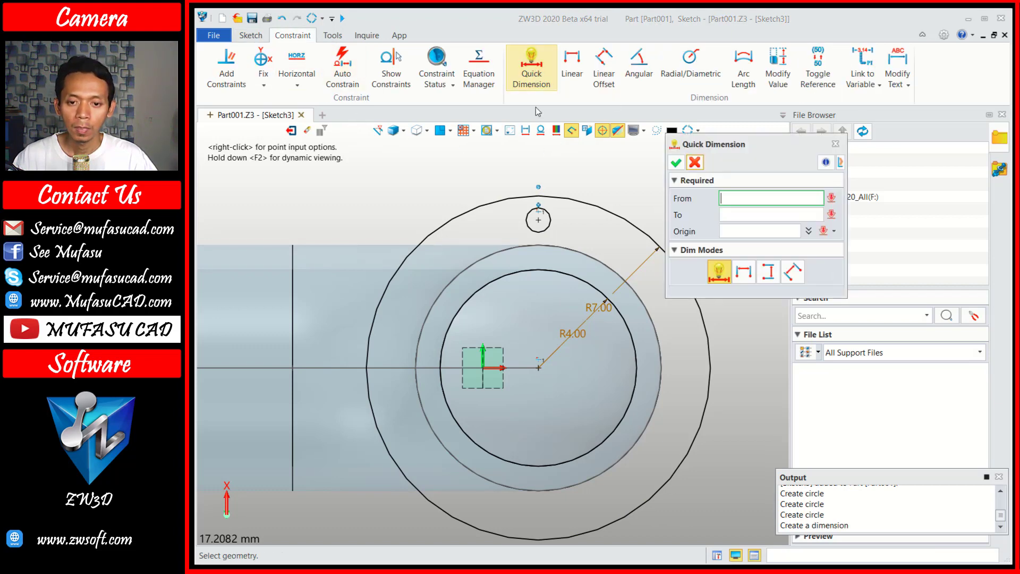
click(538, 222)
click(538, 367)
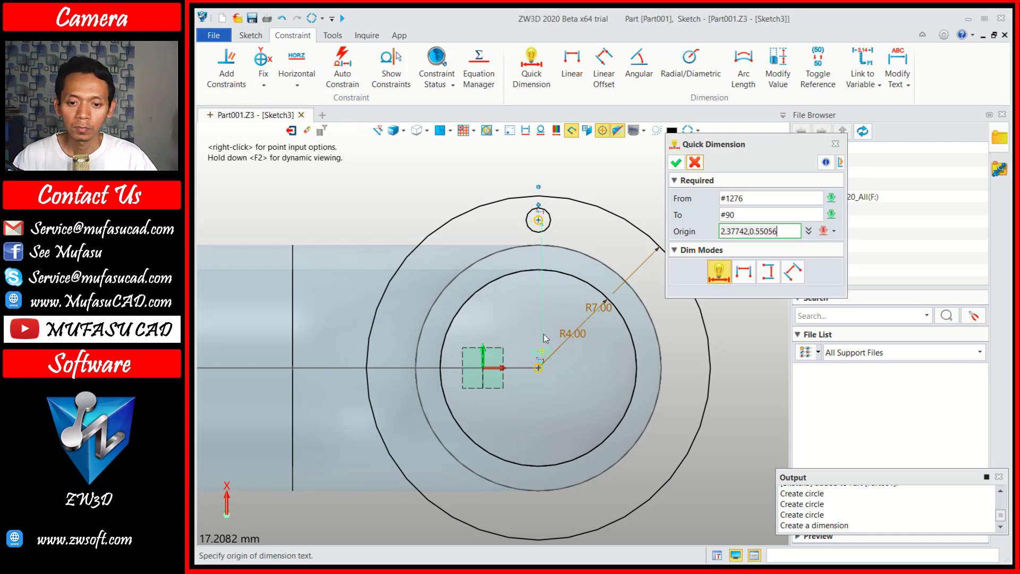
click(567, 298)
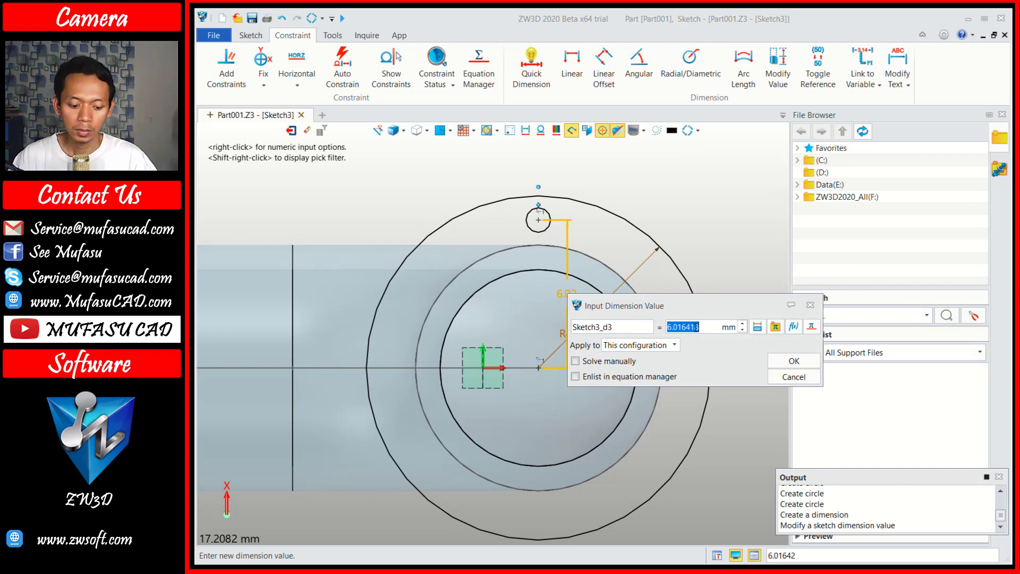
text(6)
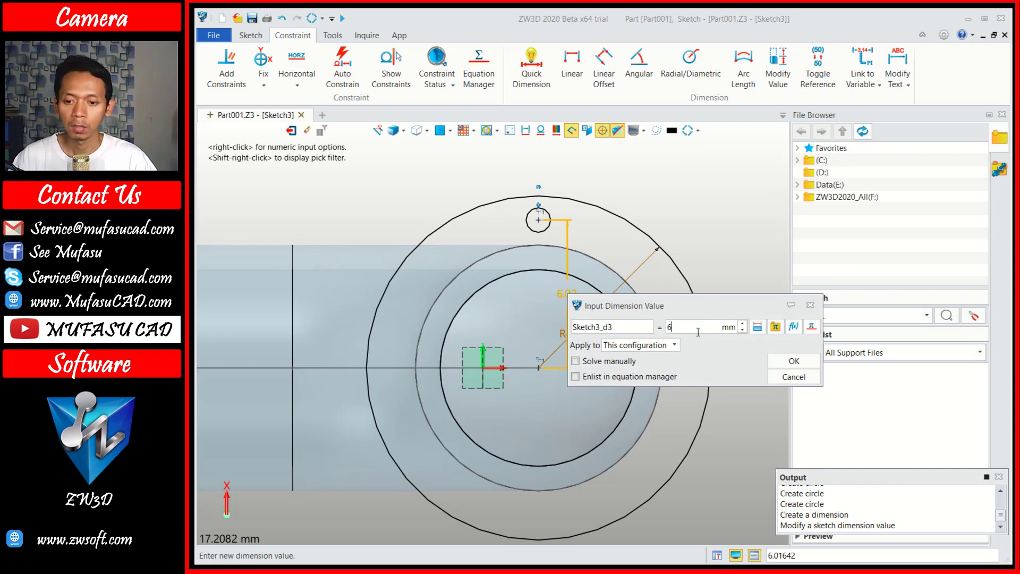
click(794, 361)
click(677, 164)
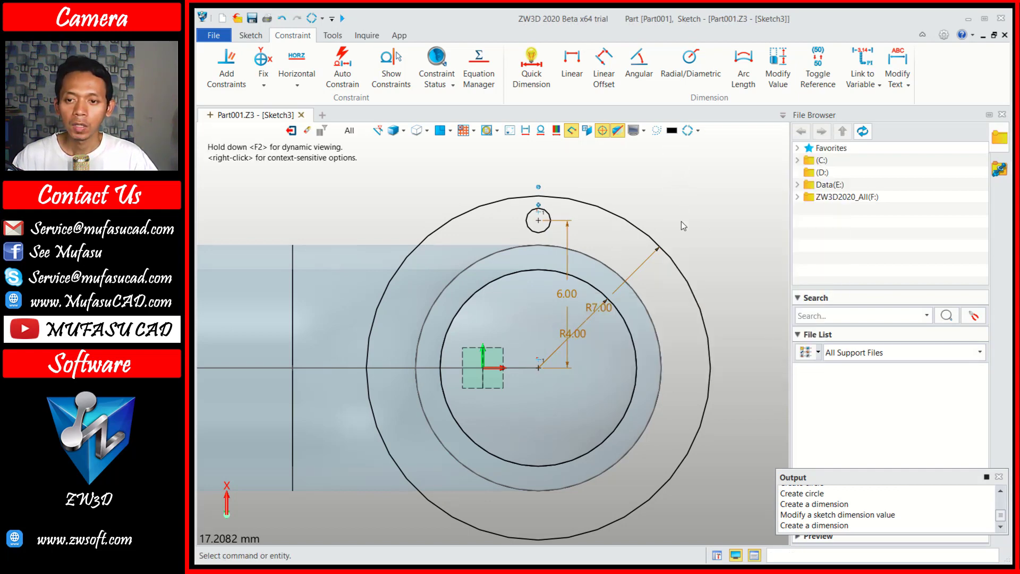
click(533, 237)
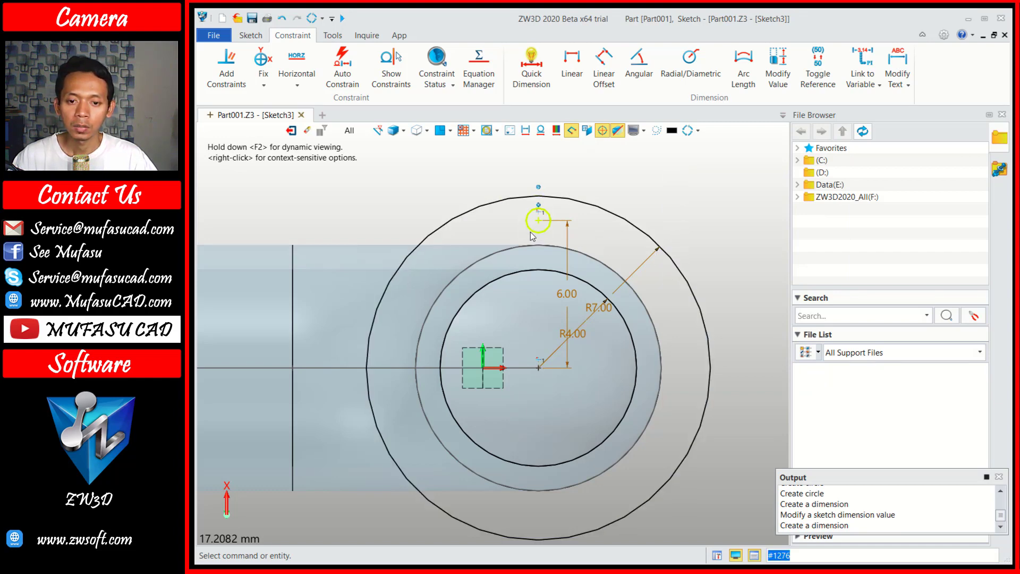
key(Escape)
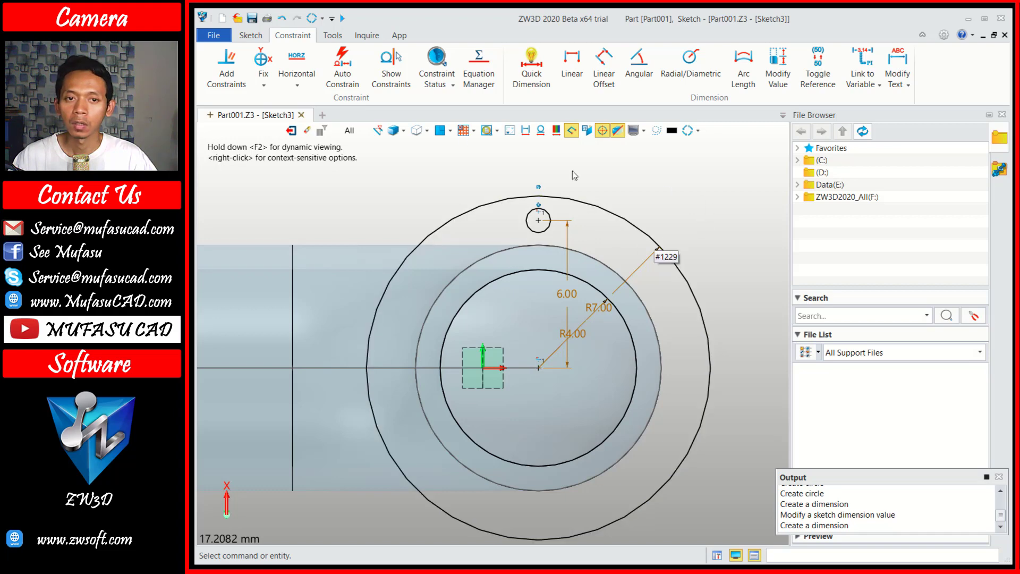
Step: Pattern the small hole circle circularly about the common centre with 6 instances over a 360 degree span, and exit the sketch
click(248, 36)
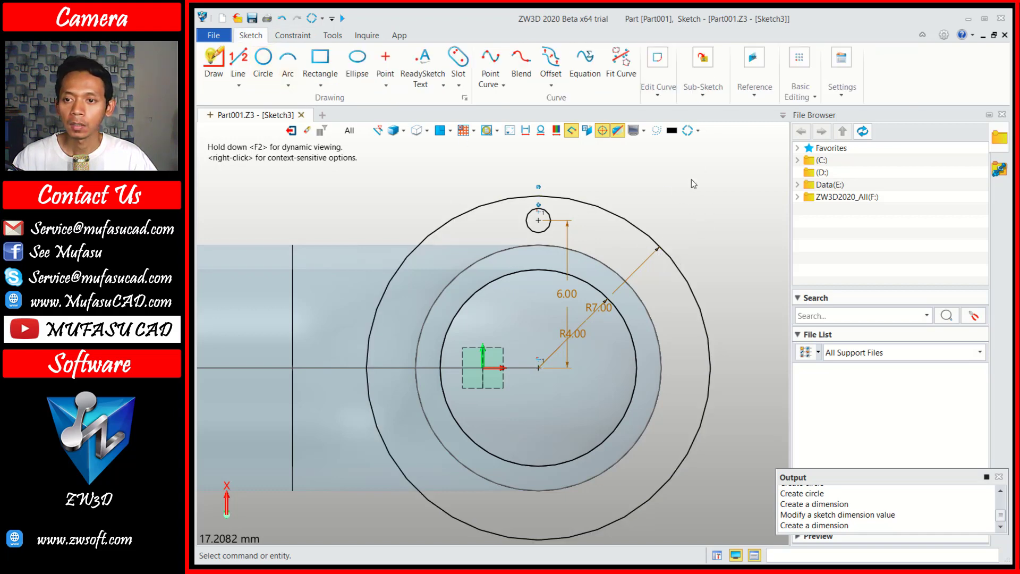
click(800, 93)
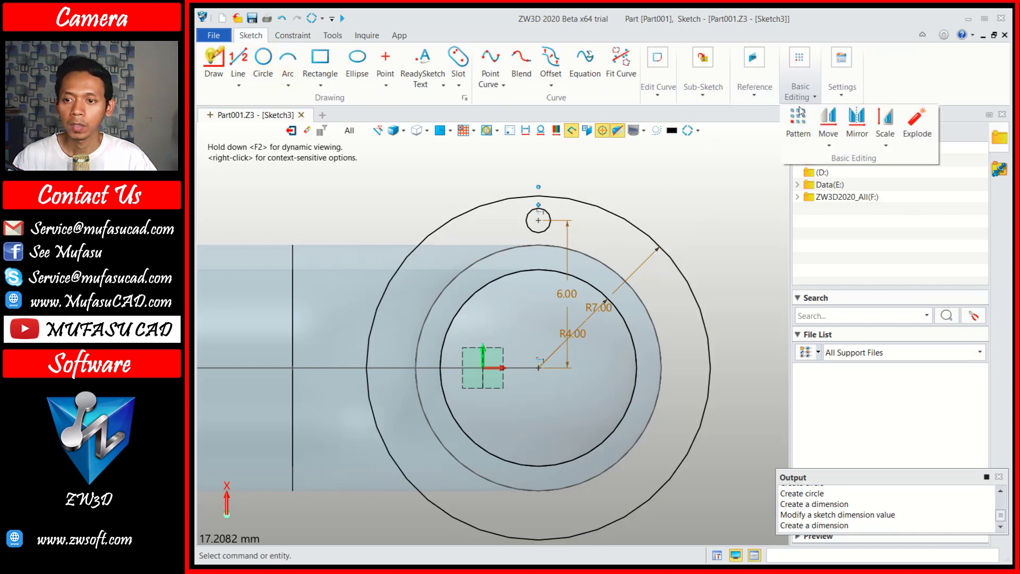
click(798, 128)
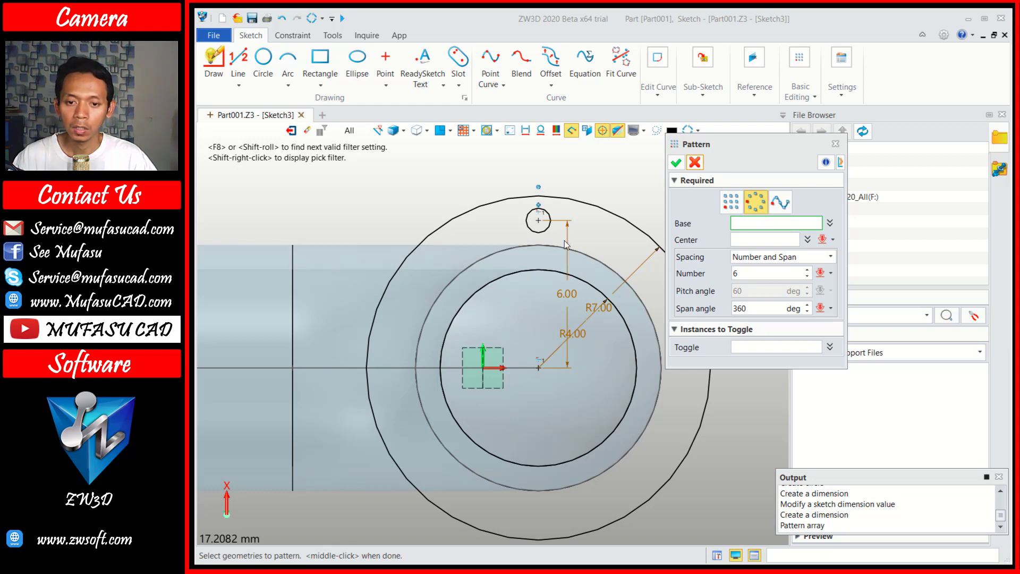
click(547, 229)
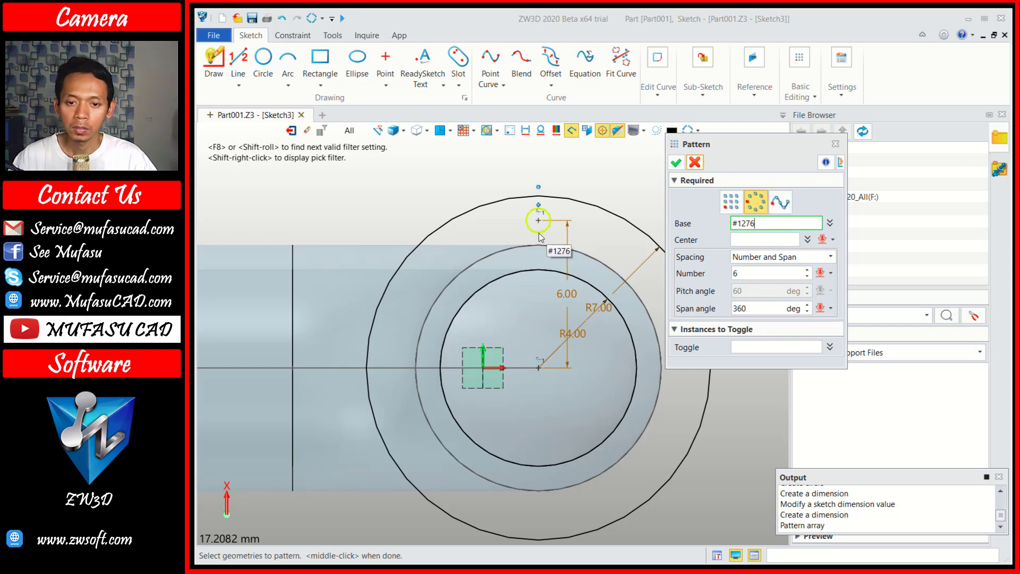
click(741, 238)
click(538, 367)
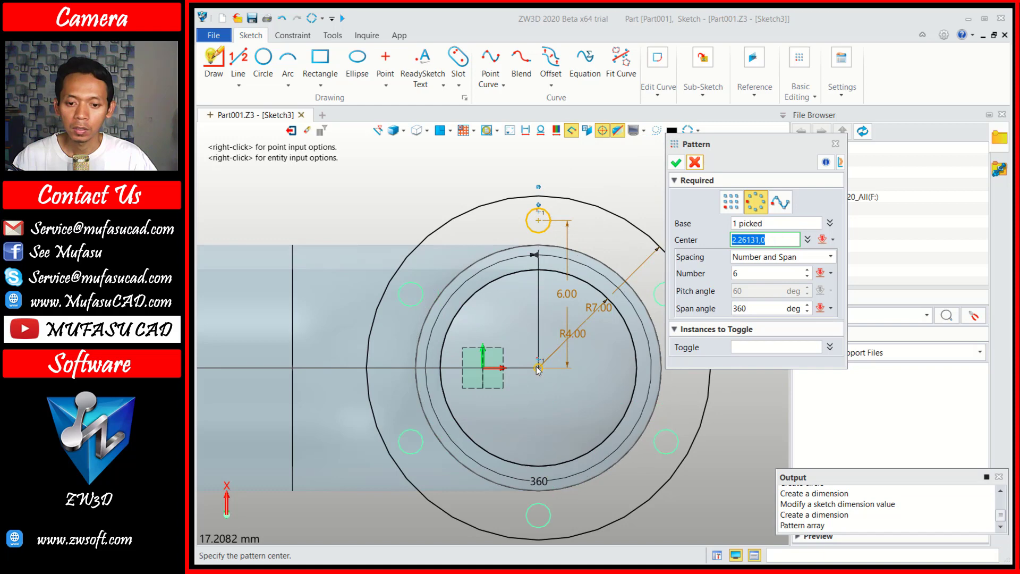
click(738, 257)
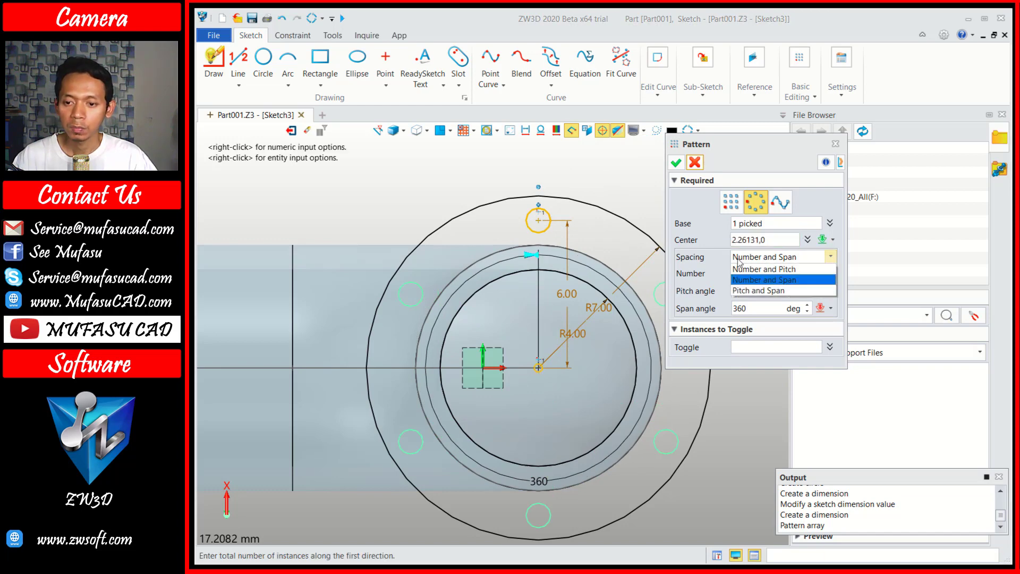
click(765, 281)
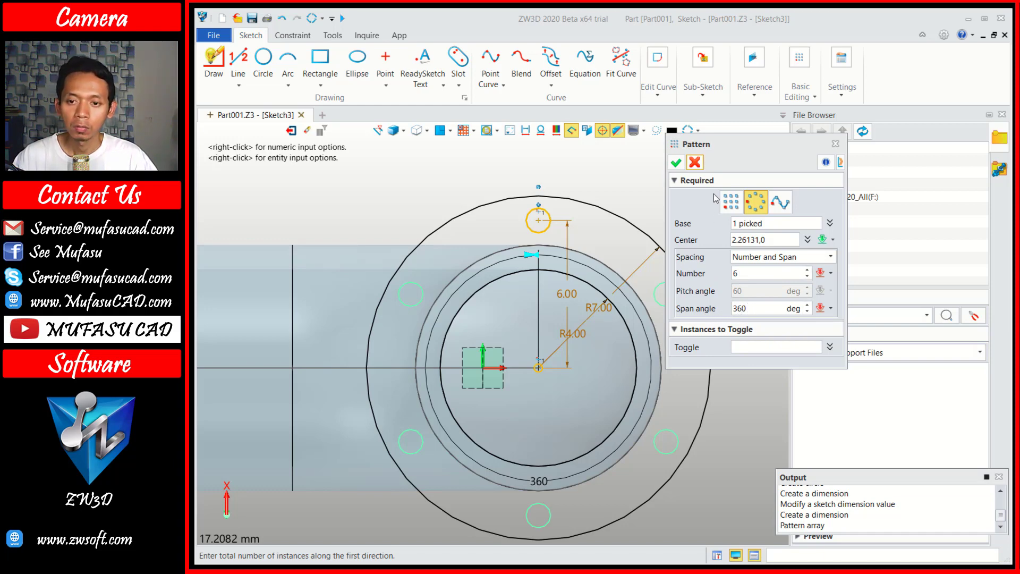
click(676, 163)
scroll(683, 280, down, 5)
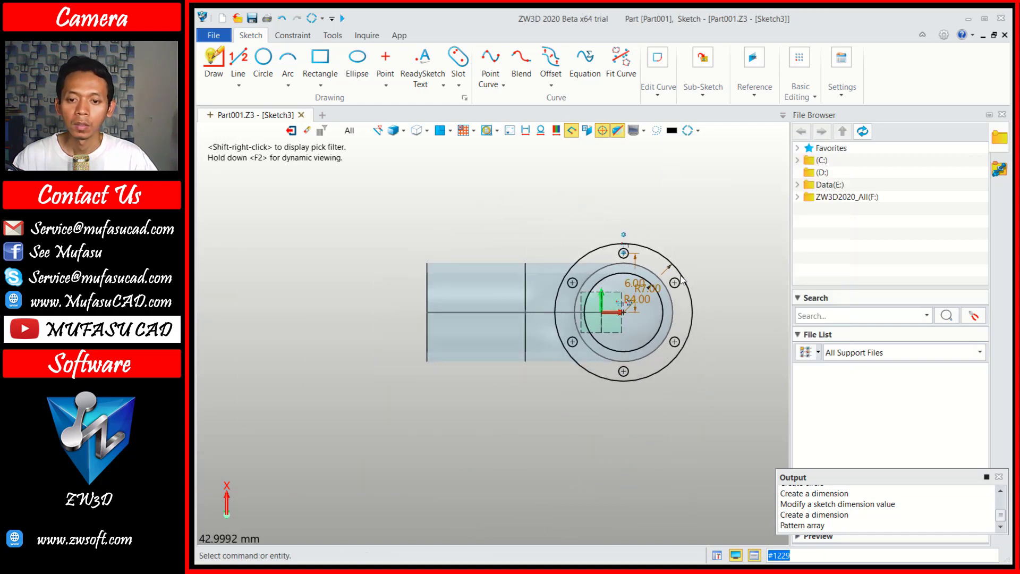
click(291, 130)
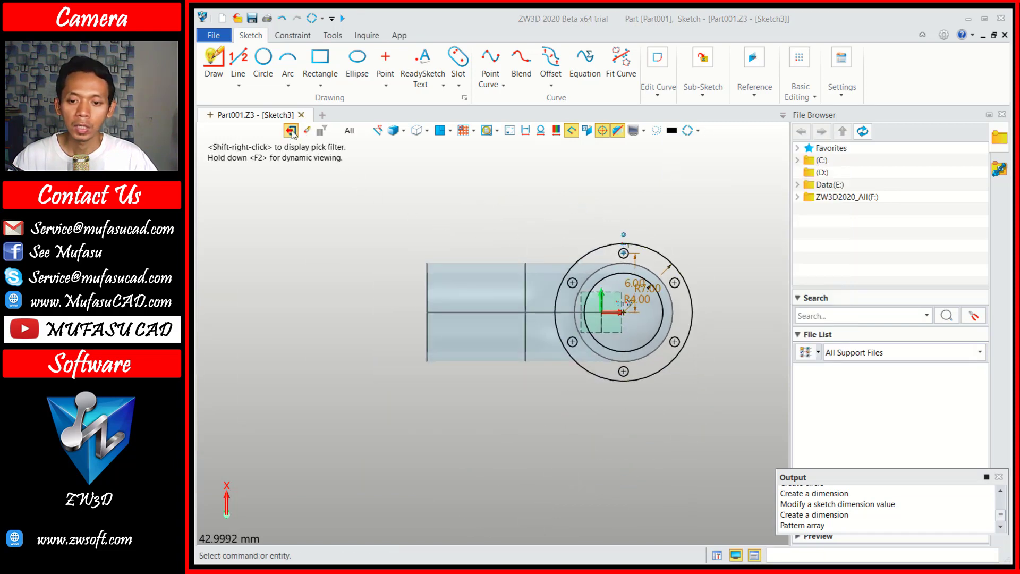
Step: Start a point-to-point copy of the flange sketch on the end of the pipe's horizontal leg
scroll(780, 257, down, 4)
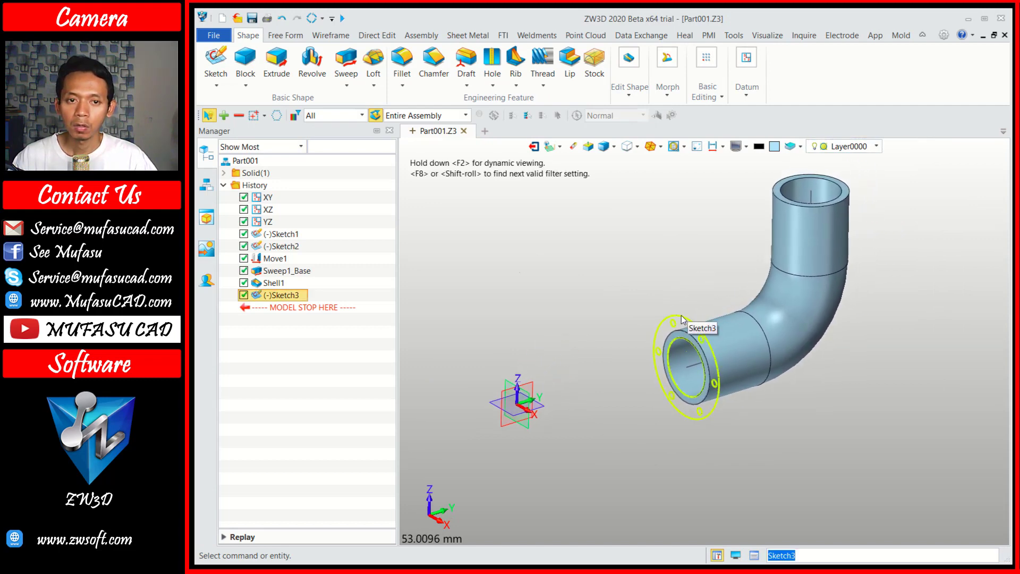
click(683, 319)
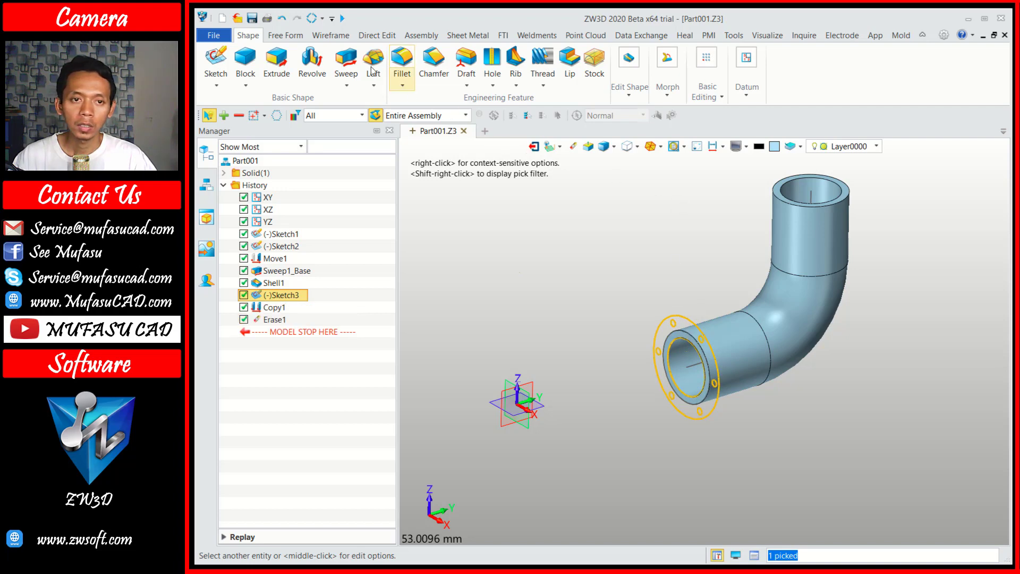
click(340, 36)
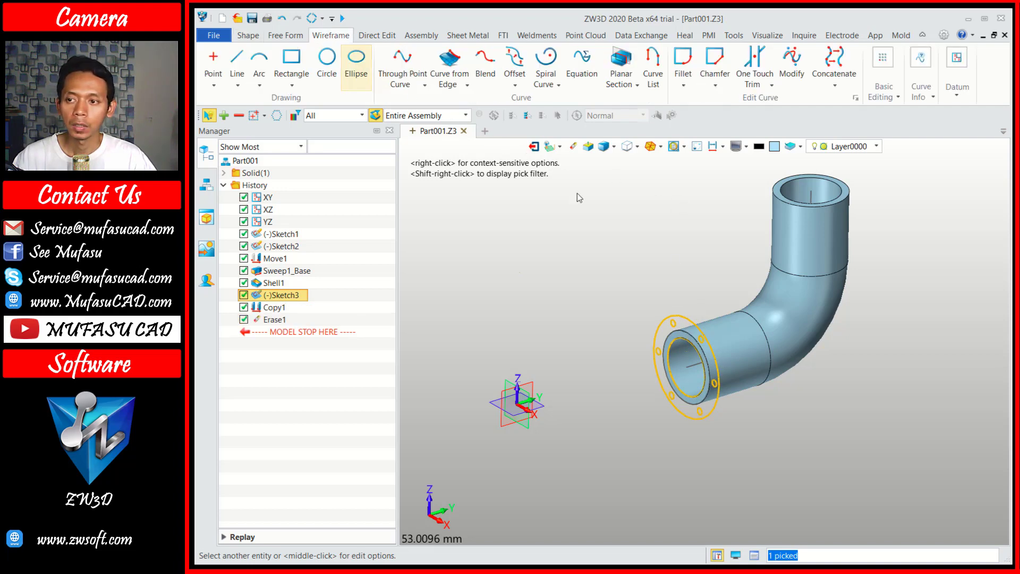
click(890, 94)
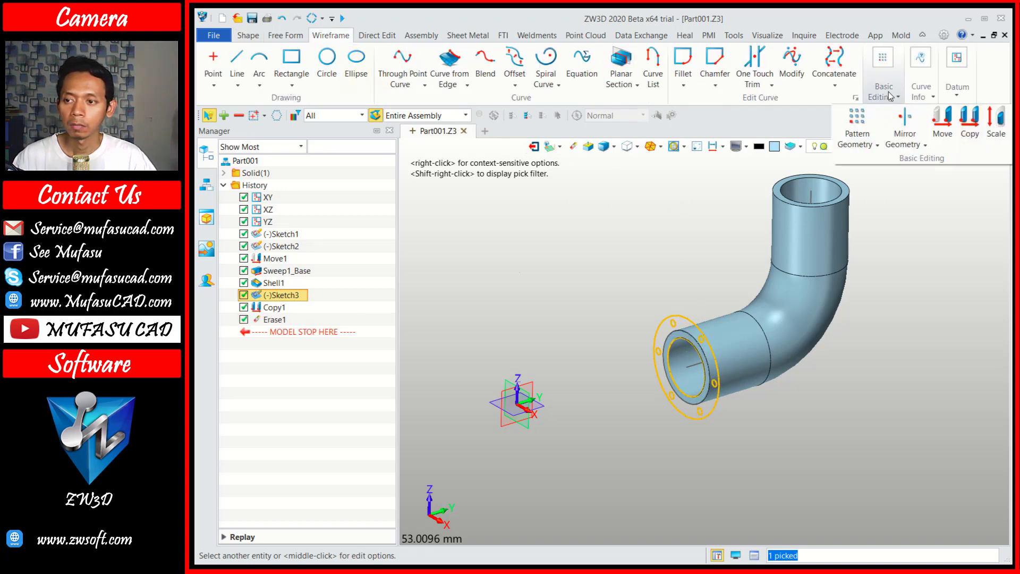
click(974, 126)
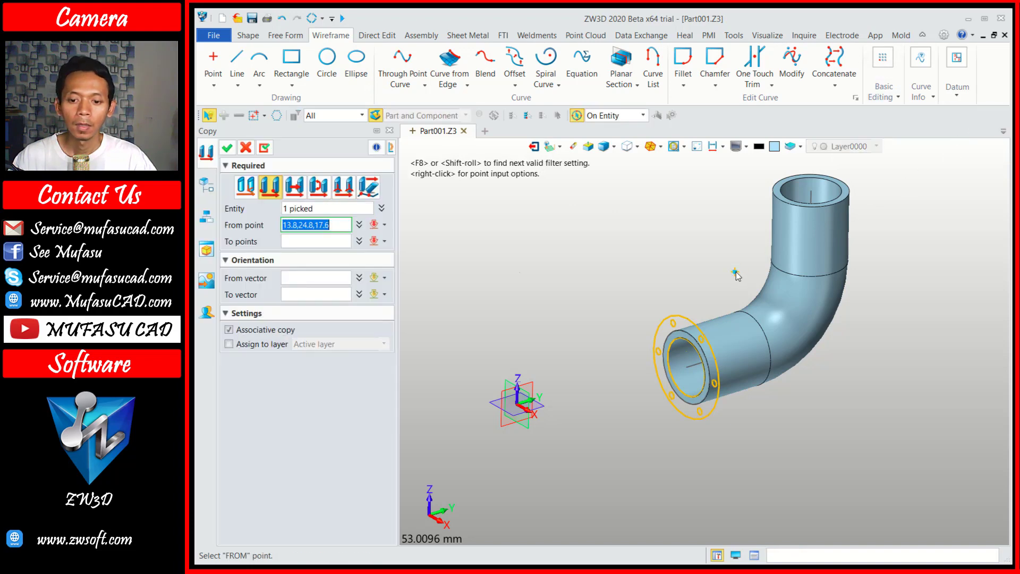